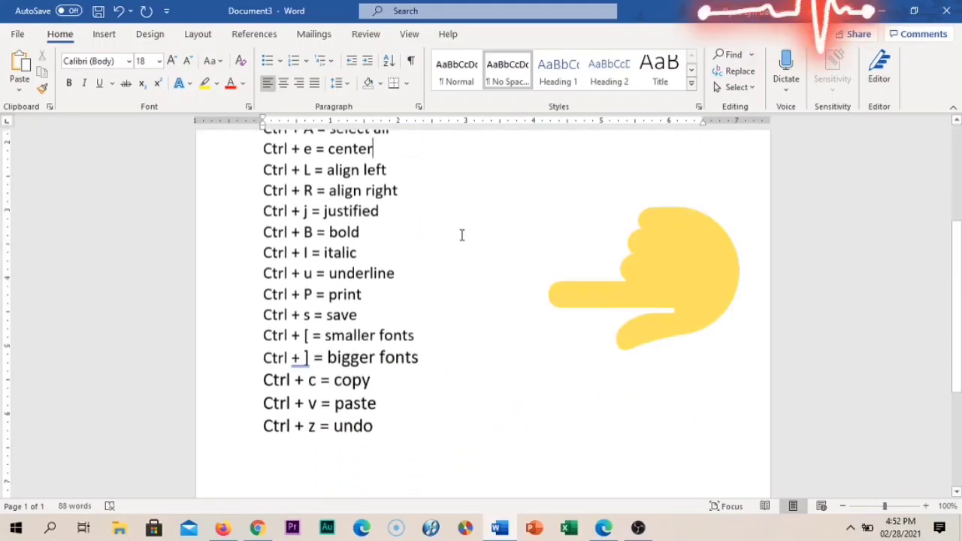
Scroll the shortcut list, then drag-select 'The document' and both 'Practice makes perfect' lines
scroll(461, 235, up, 5)
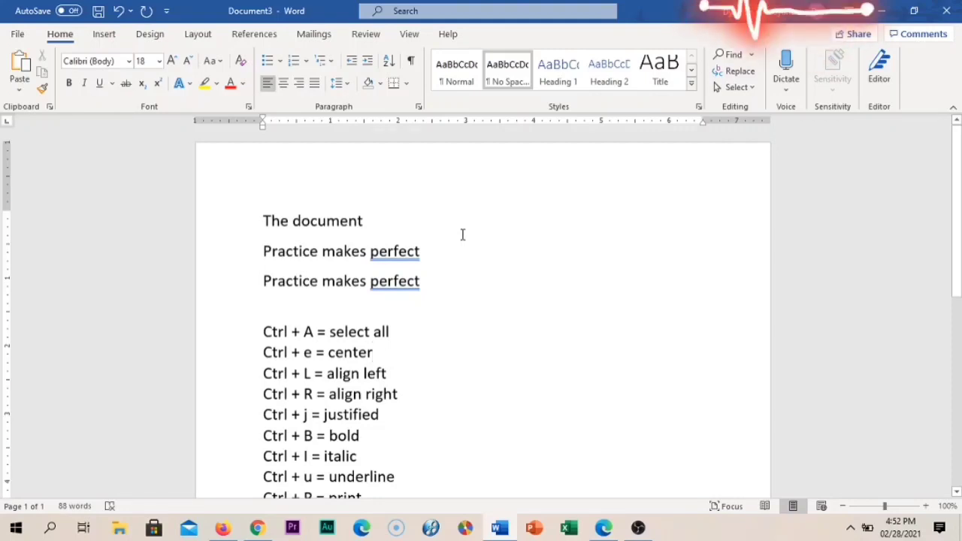
scroll(463, 234, down, 3)
scroll(463, 234, down, 2)
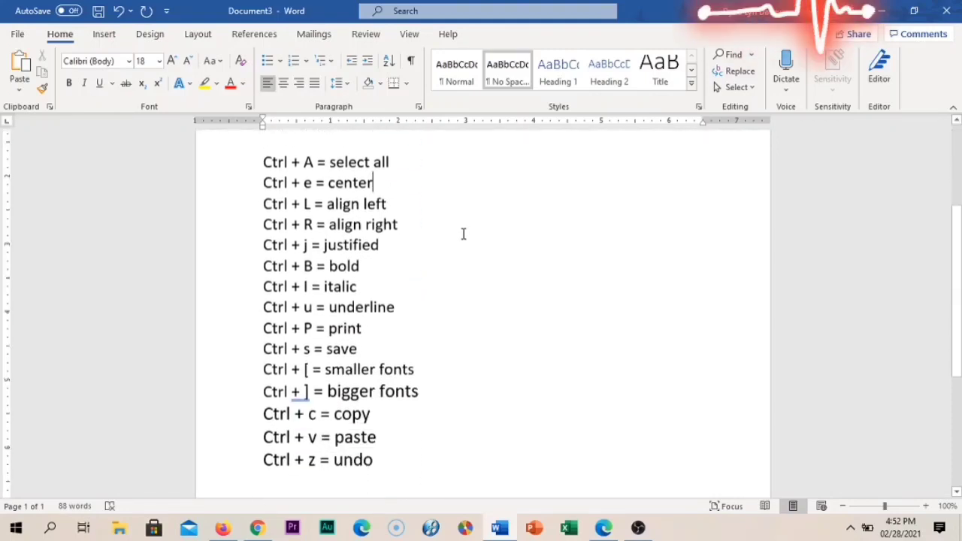
scroll(286, 209, up, 5)
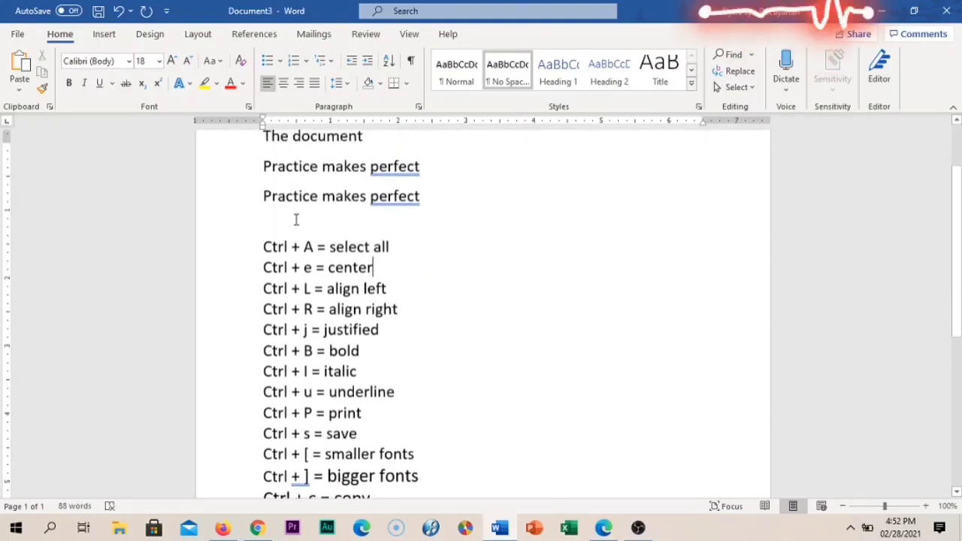
drag(262, 219, 454, 308)
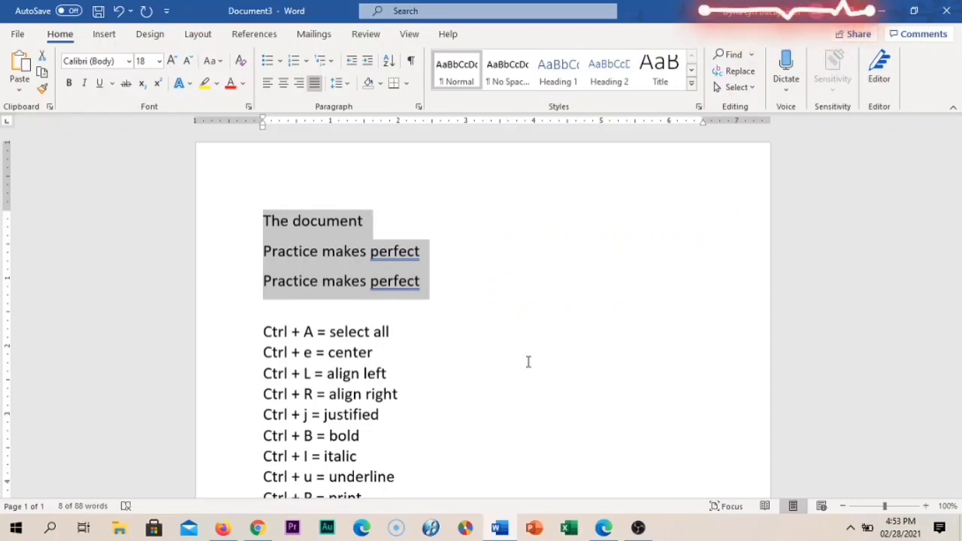
Highlight the 'Ctrl + A = select all' line yellow with Ctrl+Alt+H
click(235, 332)
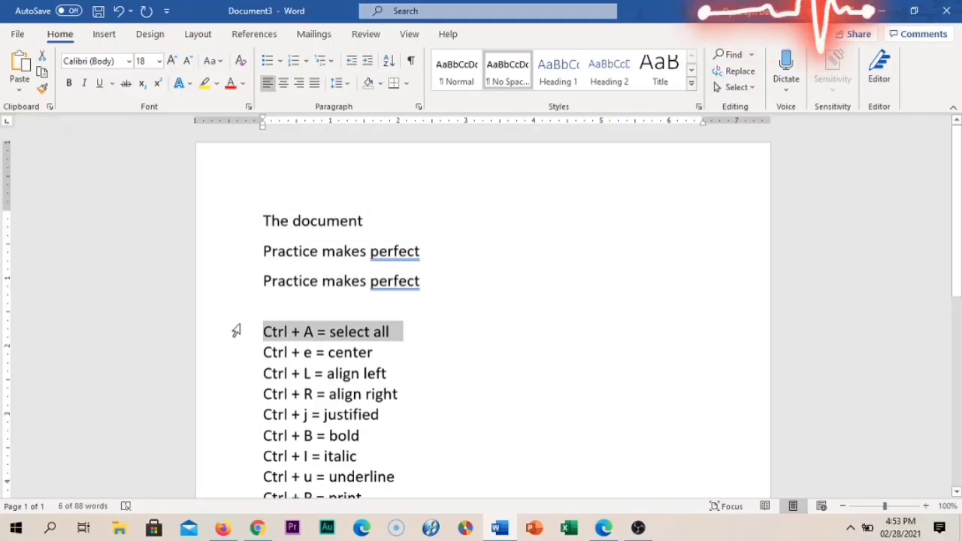
key(ctrl+alt+h)
click(431, 345)
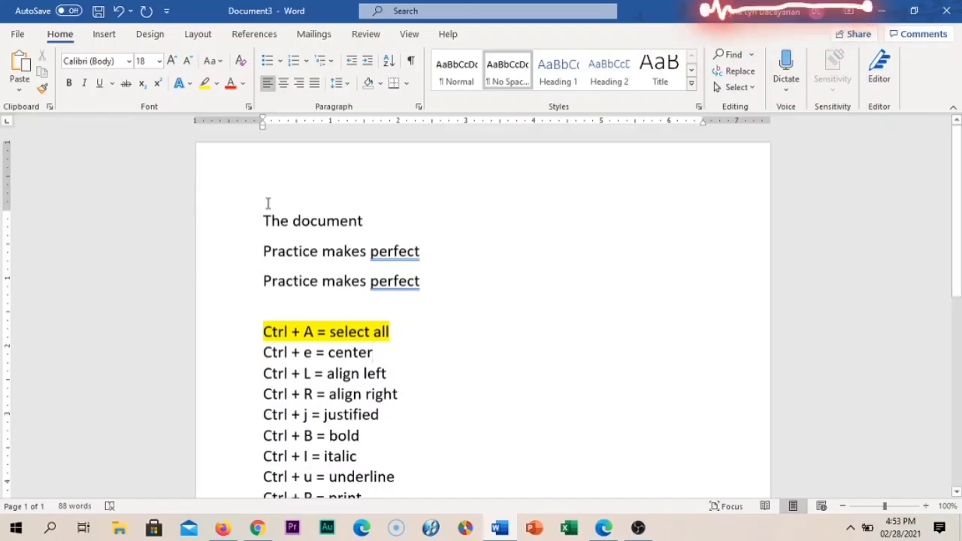
Select the entire document with Ctrl+A after a trial drag selection
drag(259, 225, 479, 322)
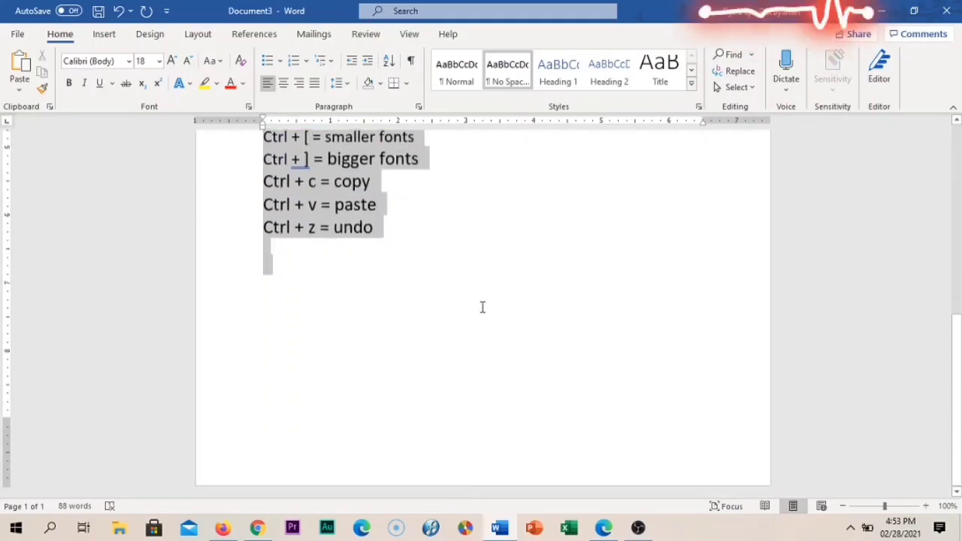
scroll(458, 278, up, 7)
click(485, 253)
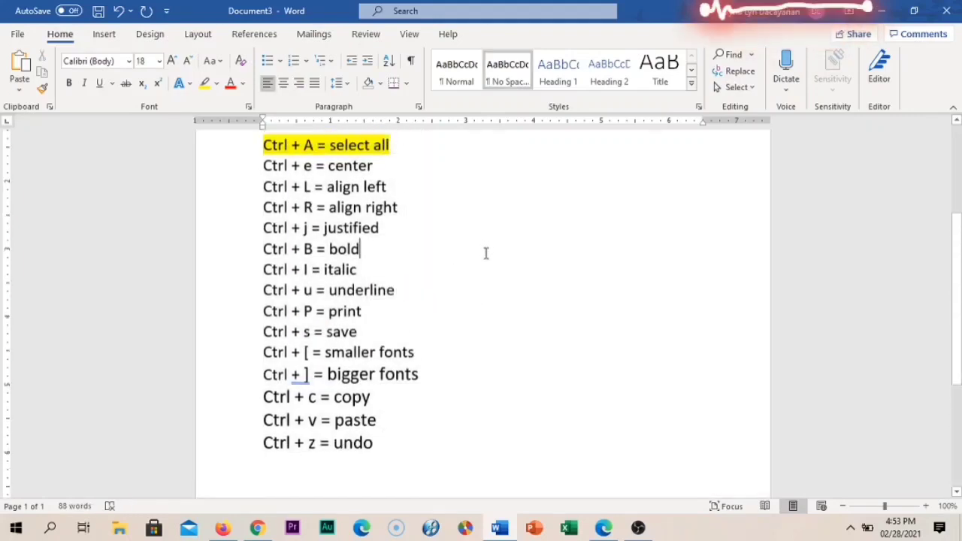
scroll(484, 254, up, 5)
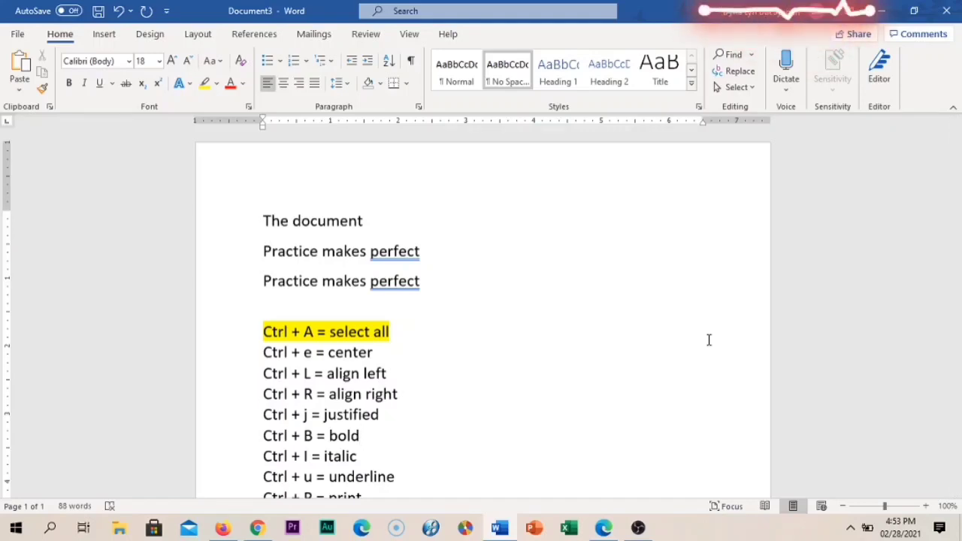
key(ctrl+a)
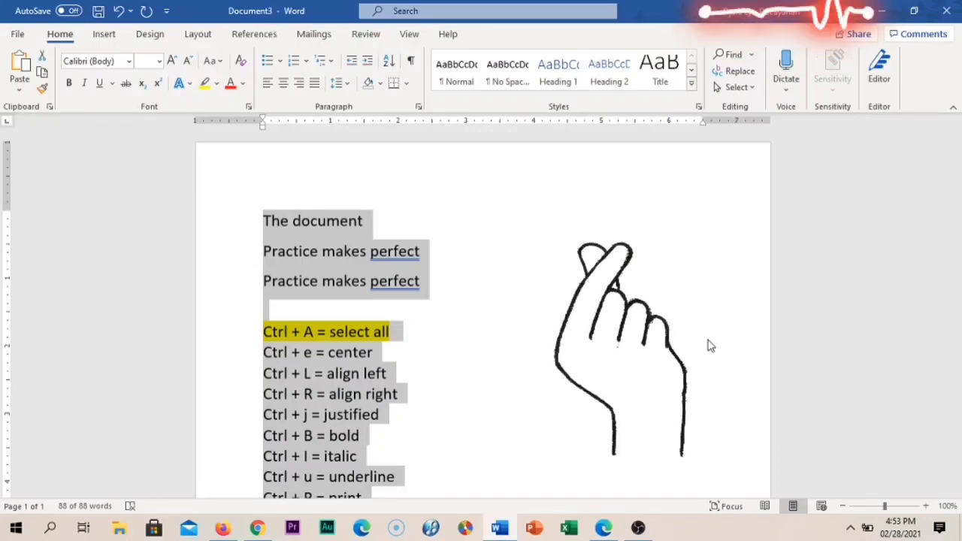
click(464, 311)
click(244, 357)
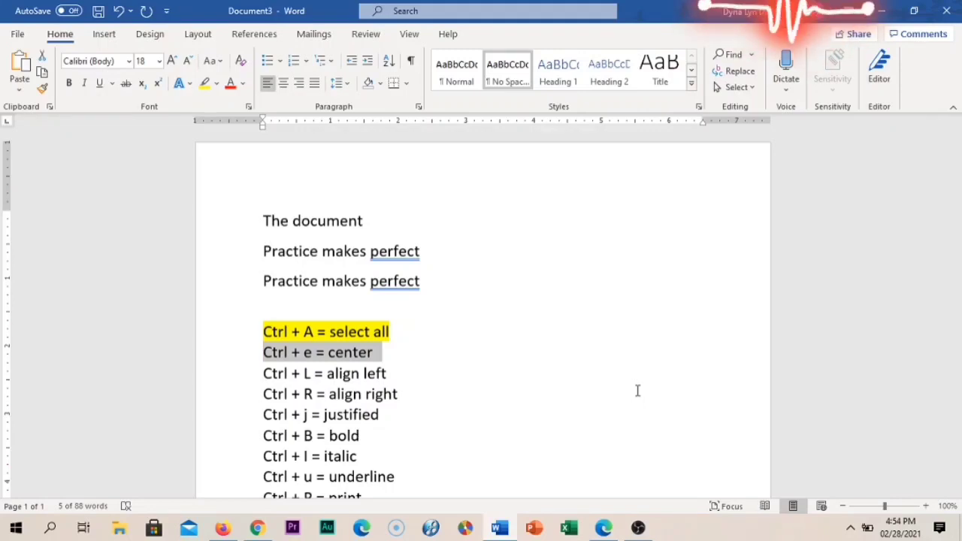
drag(263, 218, 443, 273)
click(269, 220)
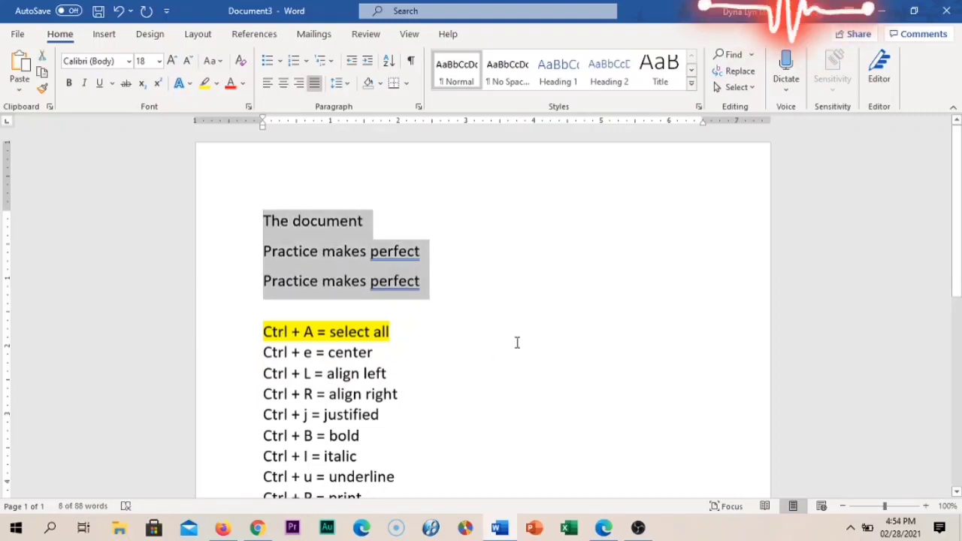
Select 'The document' and both 'Practice makes perfect' lines with Shift+arrows and center them with Ctrl+E
click(546, 292)
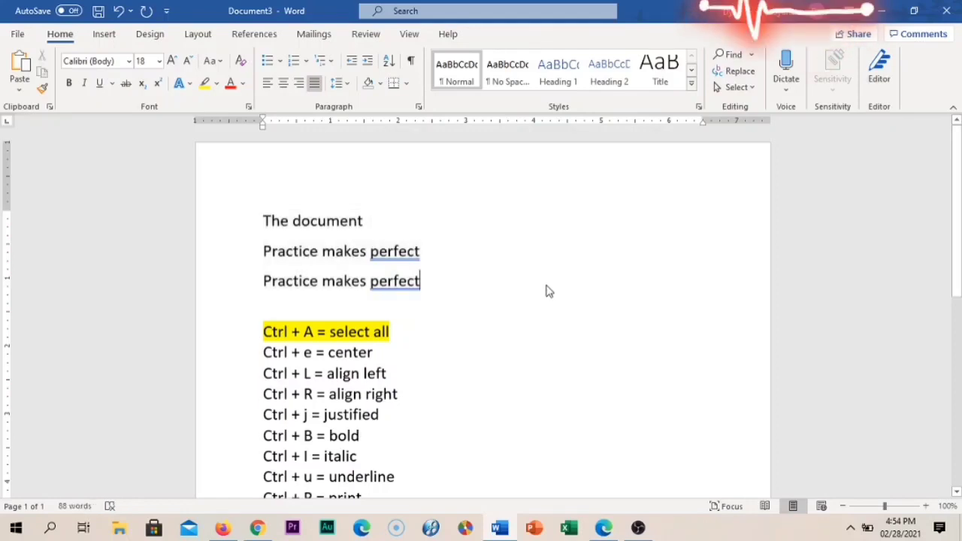
key(Up)
key(Up)
key(Left)
key(Left)
key(Left)
key(Left)
key(Left)
key(Left)
key(Left)
key(Left)
key(Left)
key(Left)
key(Left)
key(Left)
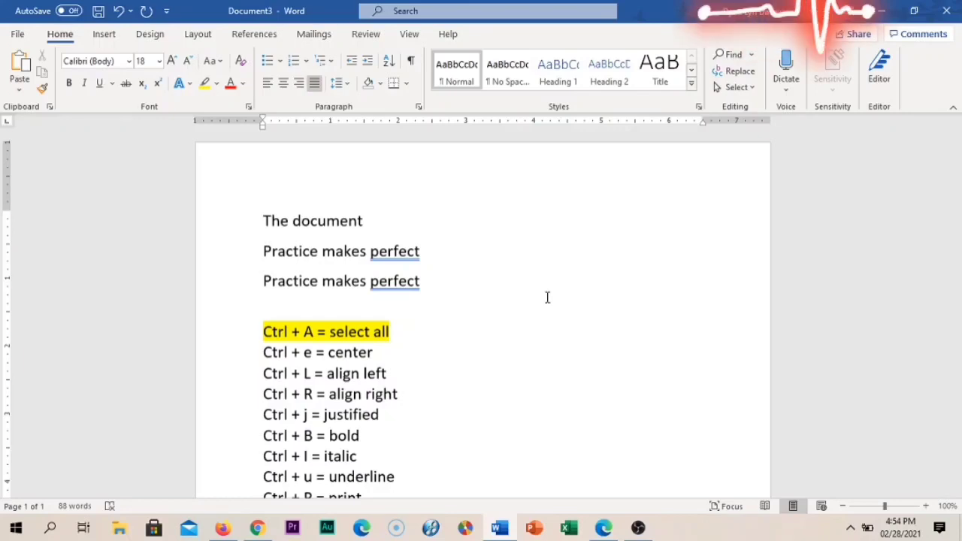
key(shift+Right)
key(shift+Right)
key(shift+Right)
key(shift+Right)
key(shift+Right)
key(shift+Right)
key(shift+Right)
key(shift+Right)
key(shift+Right)
key(shift+Right)
key(shift+Right)
key(shift+Right)
key(shift+Right)
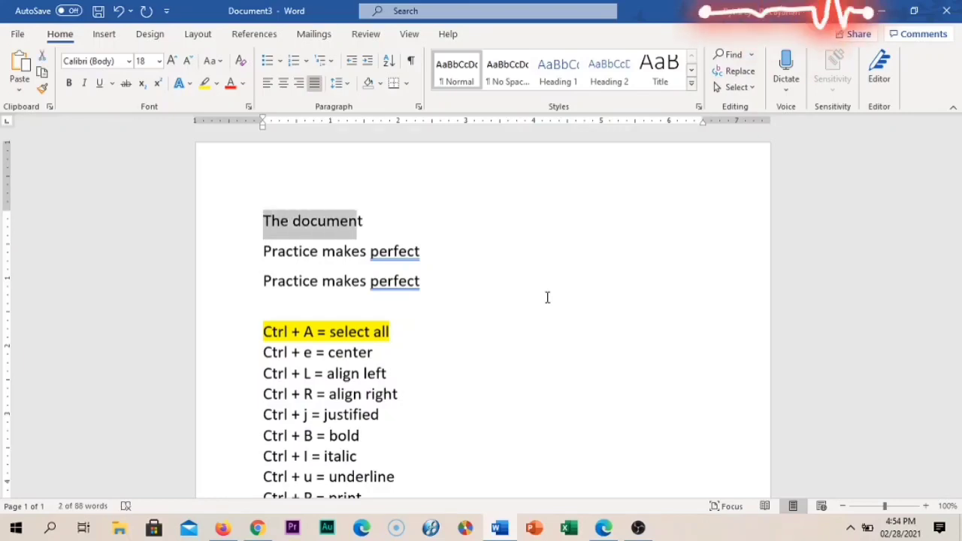
key(shift+Right)
key(shift+Right)
key(shift+Right)
key(shift+Right)
key(shift+Right)
key(shift+Right)
key(shift+Right)
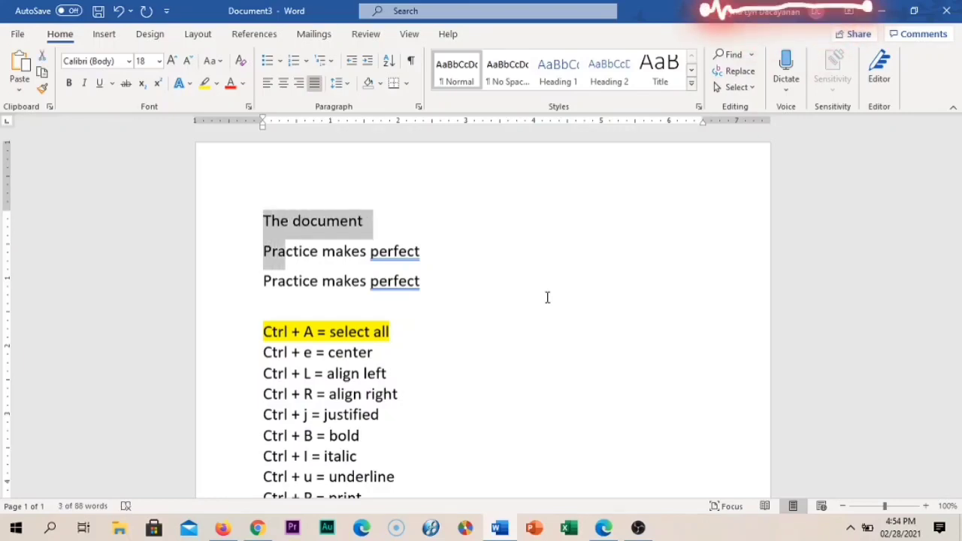
key(shift+Down)
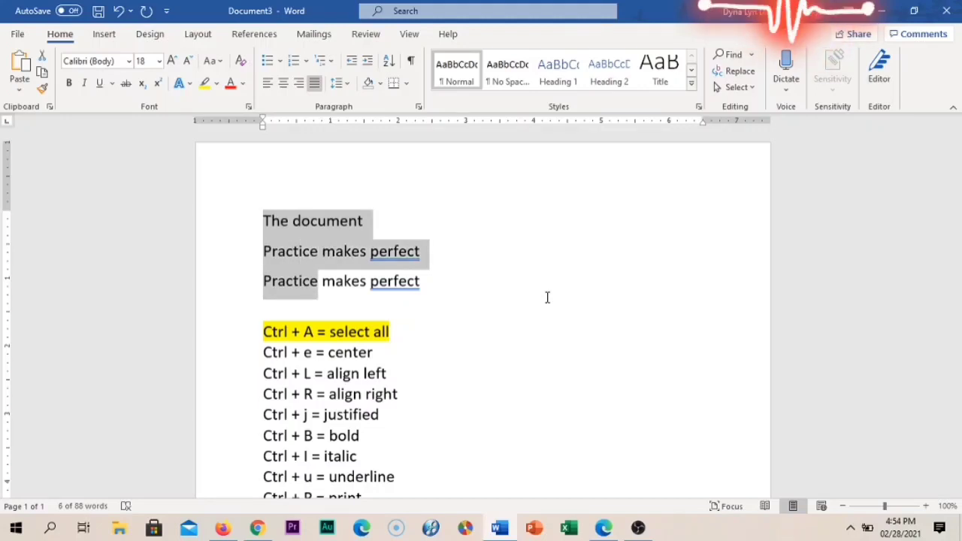
key(shift+Right)
key(shift+Right)
key(shift+Right)
key(shift+Right)
key(shift+Right)
key(shift+Right)
key(shift+Right)
key(shift+Right)
key(shift+Right)
key(shift+Right)
key(shift+Right)
key(shift+Right)
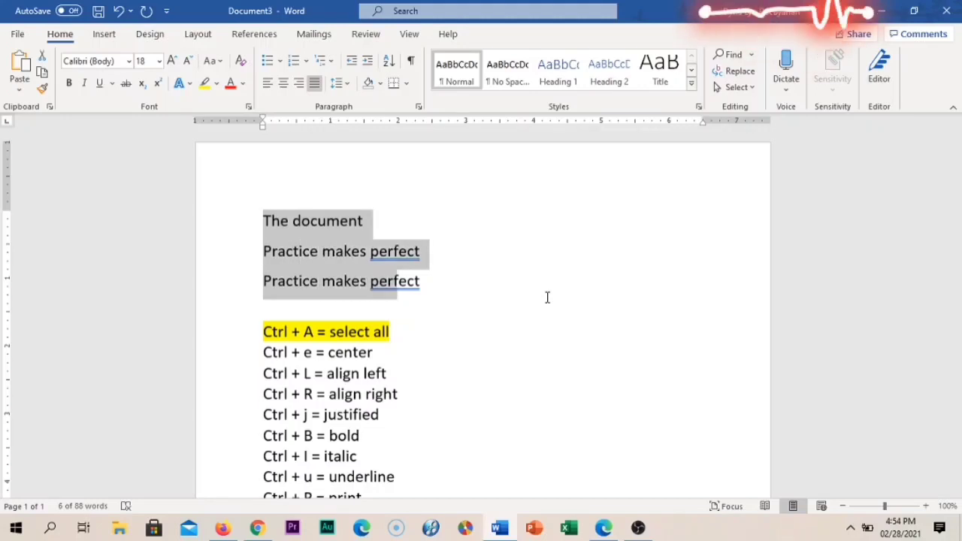
key(shift+Right)
key(shift+Right)
key(shift+Right)
key(shift+Right)
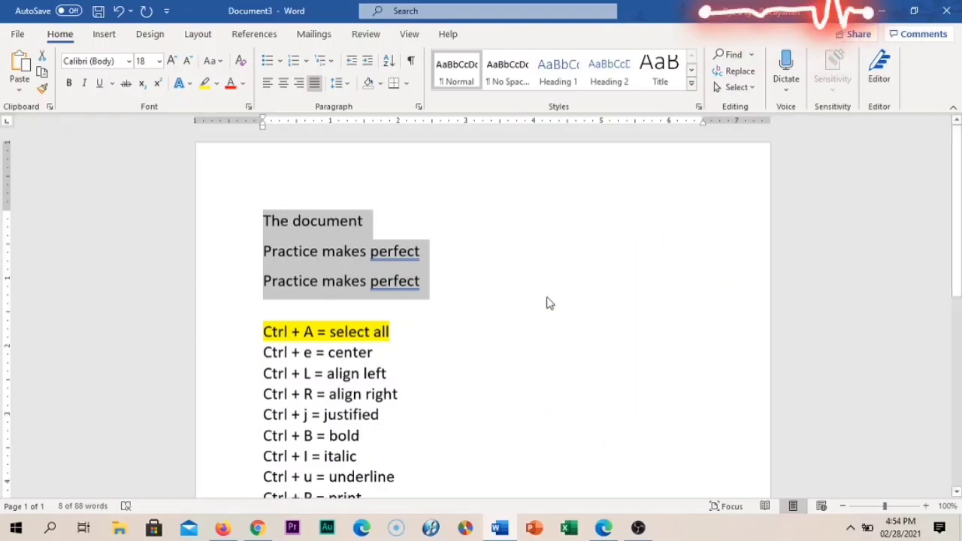
key(ctrl+e)
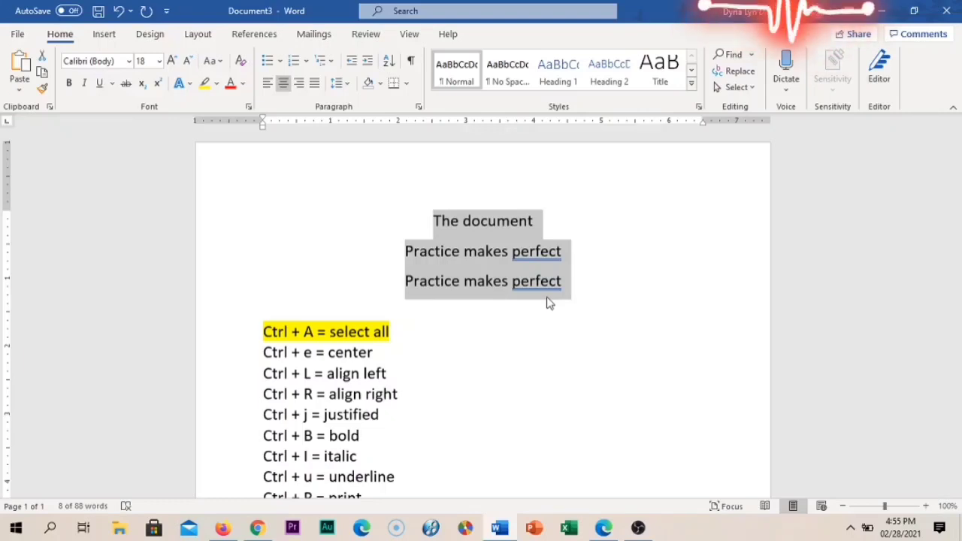
Apply left, right, then justified alignment to the three opening lines, leaving them at the left margin
click(241, 379)
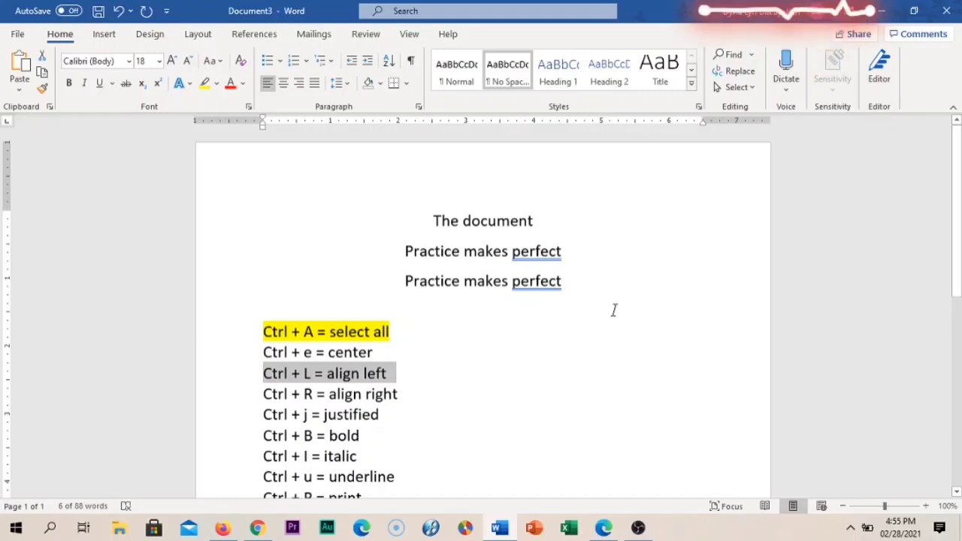
drag(434, 221, 578, 300)
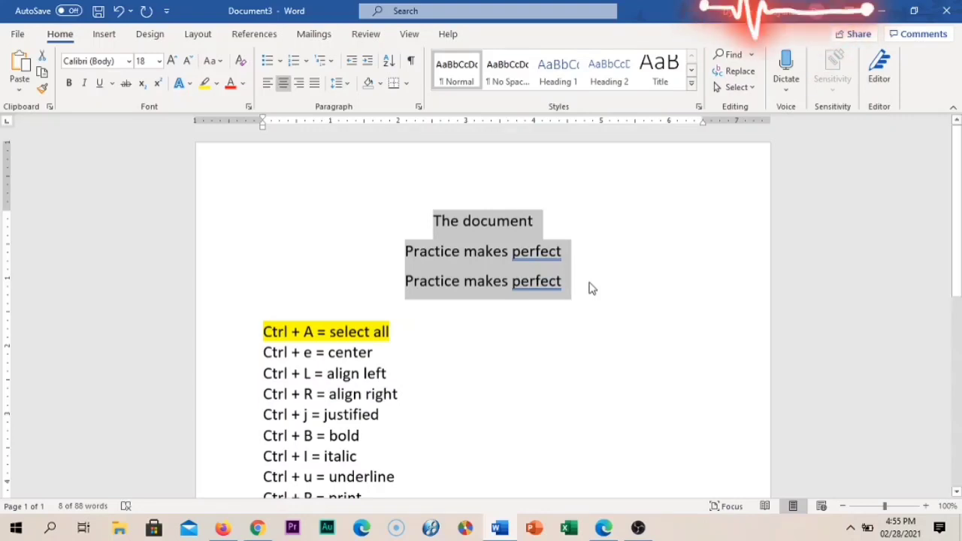
key(ctrl+l)
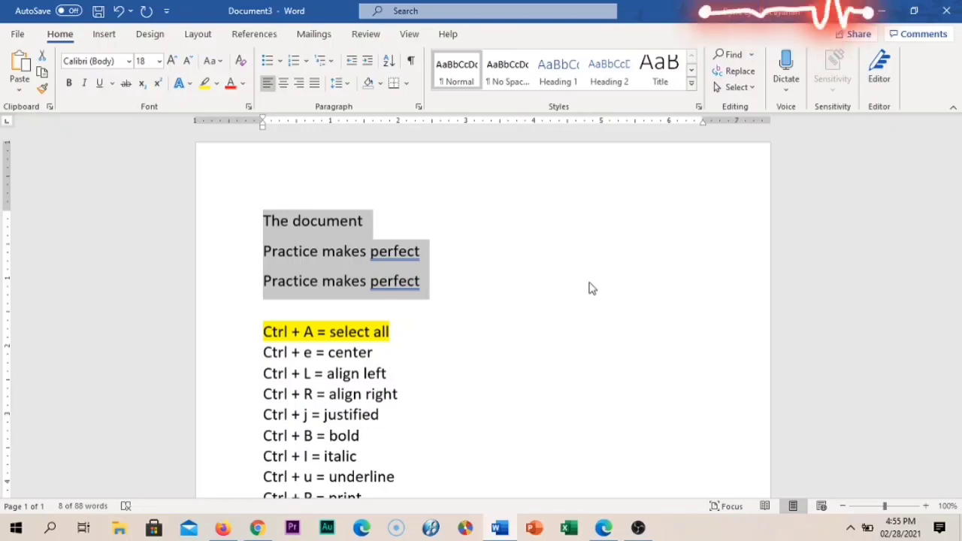
key(ctrl+r)
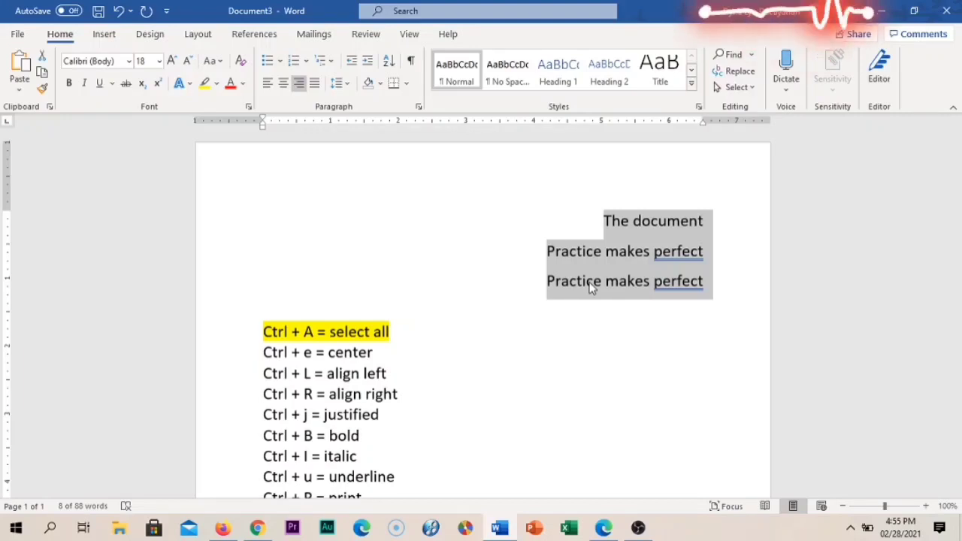
key(ctrl+j)
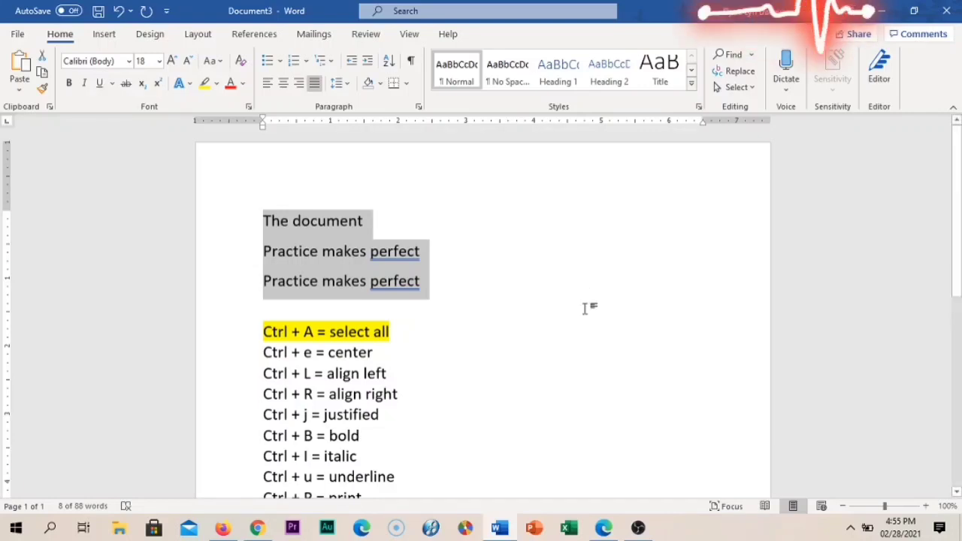
scroll(585, 308, down, 1)
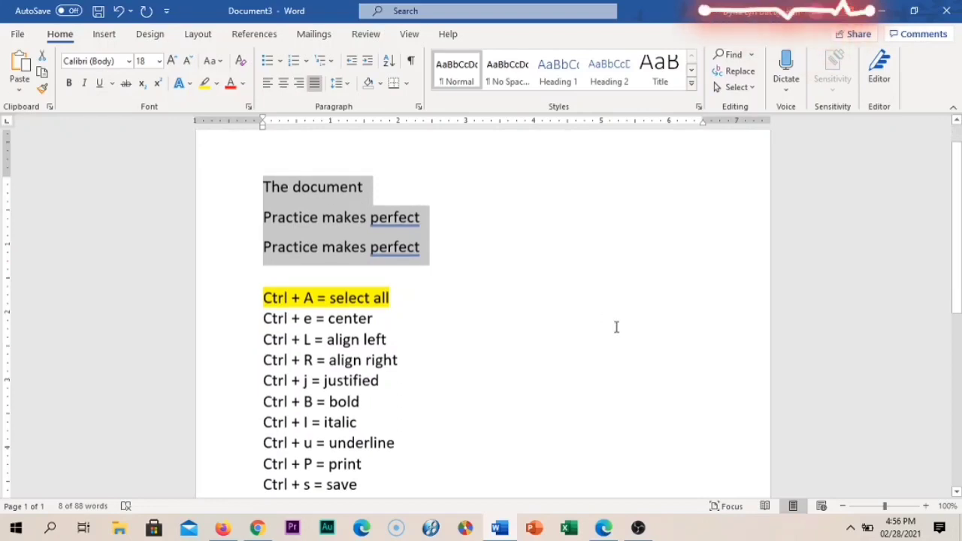
Highlight the 'Ctrl + B = bold' shortcut line yellow
click(239, 410)
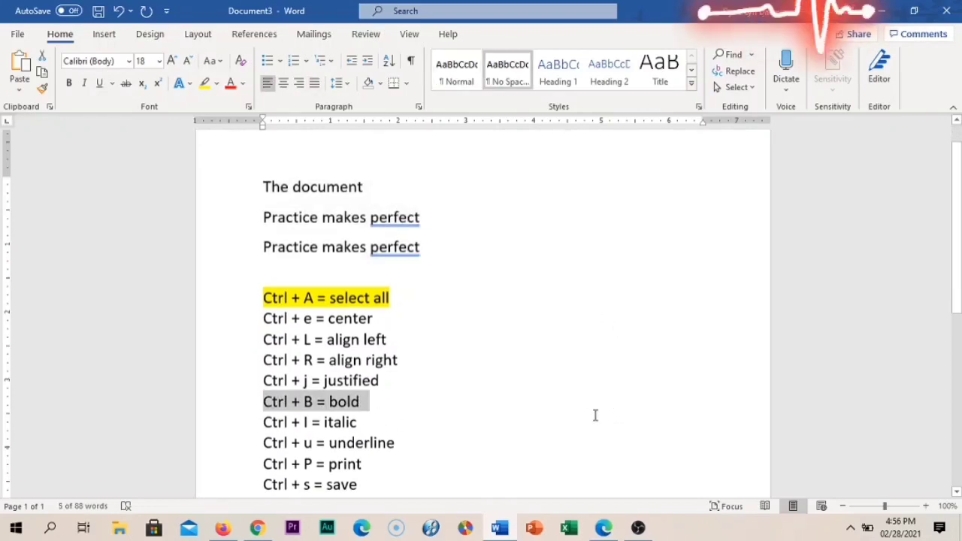
click(204, 82)
click(647, 373)
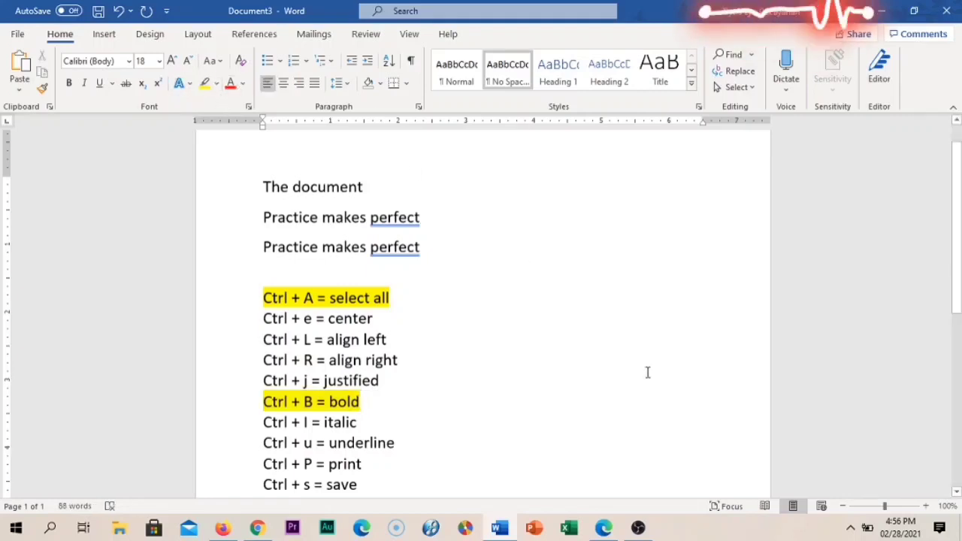
click(589, 415)
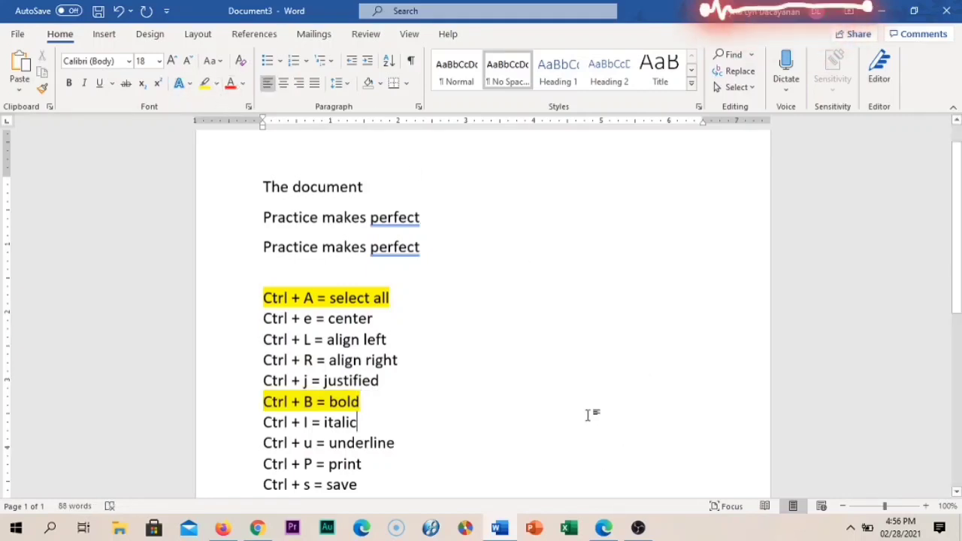
Make 'The document' bold italic and italicize the first 'Practice makes perfect' line
click(261, 181)
drag(262, 182, 398, 194)
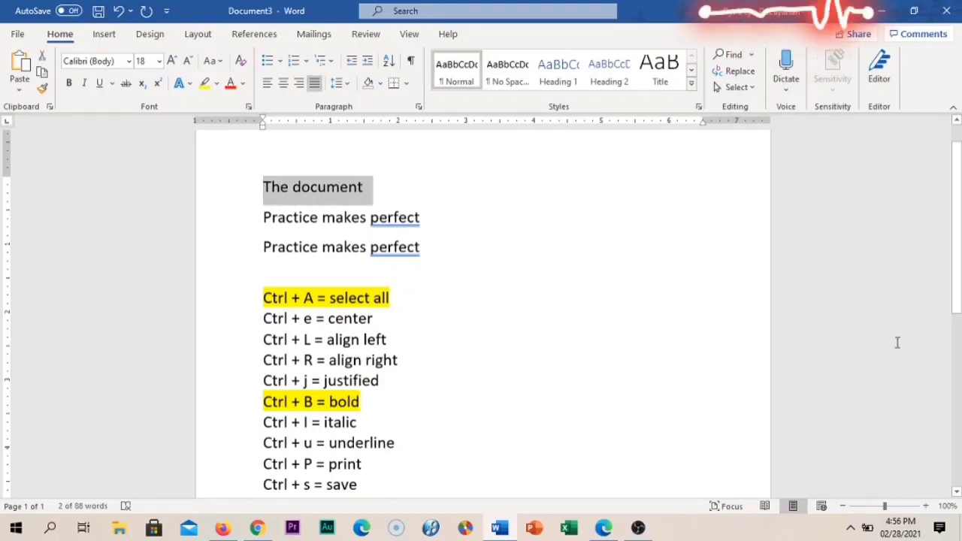
key(ctrl+b)
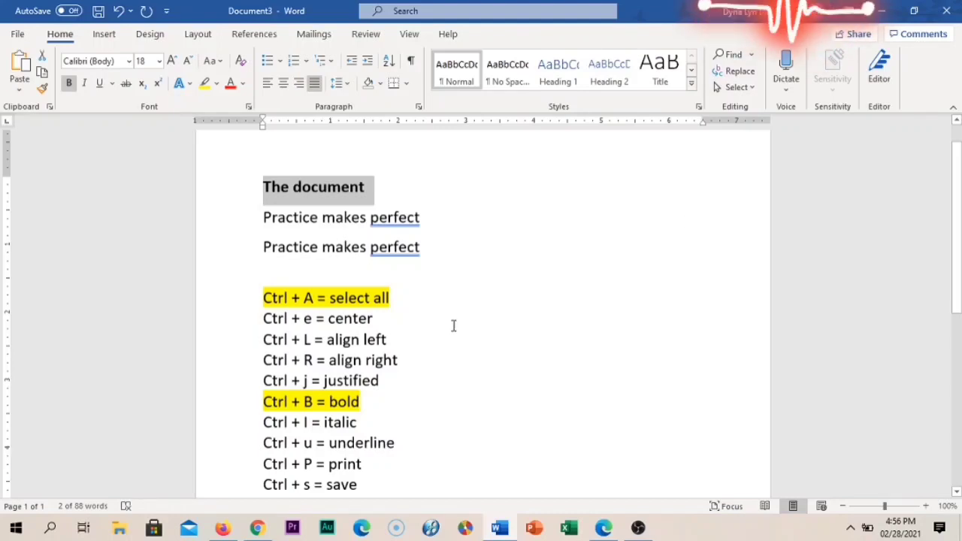
key(ctrl+i)
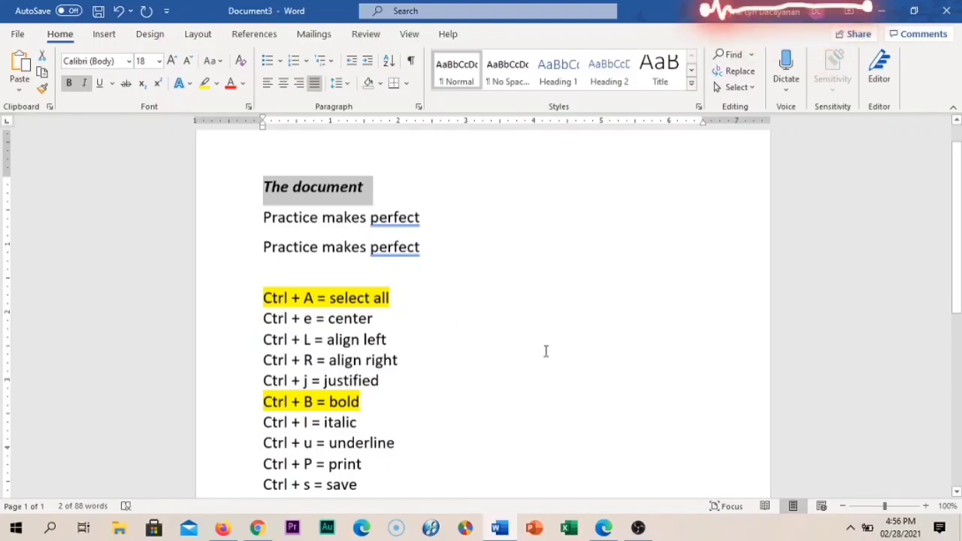
click(241, 217)
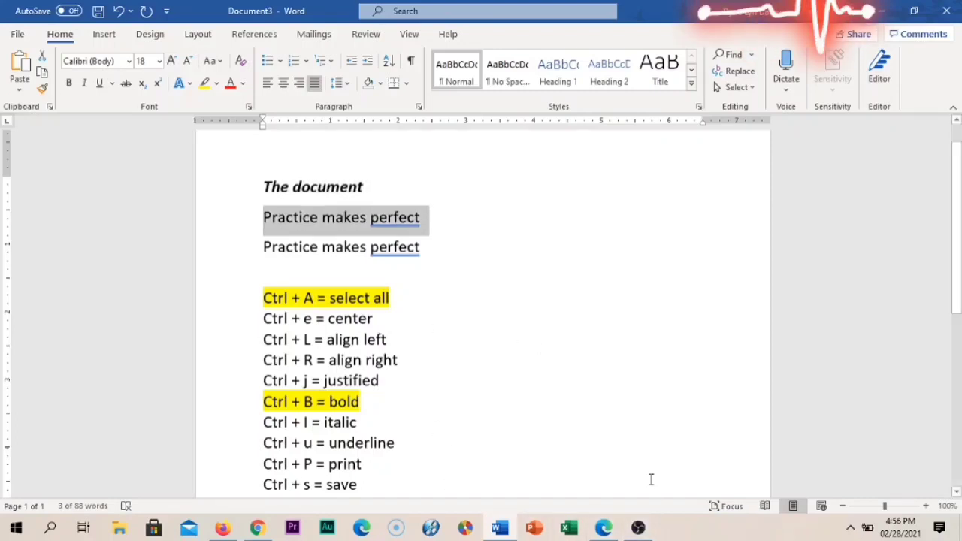
key(ctrl+i)
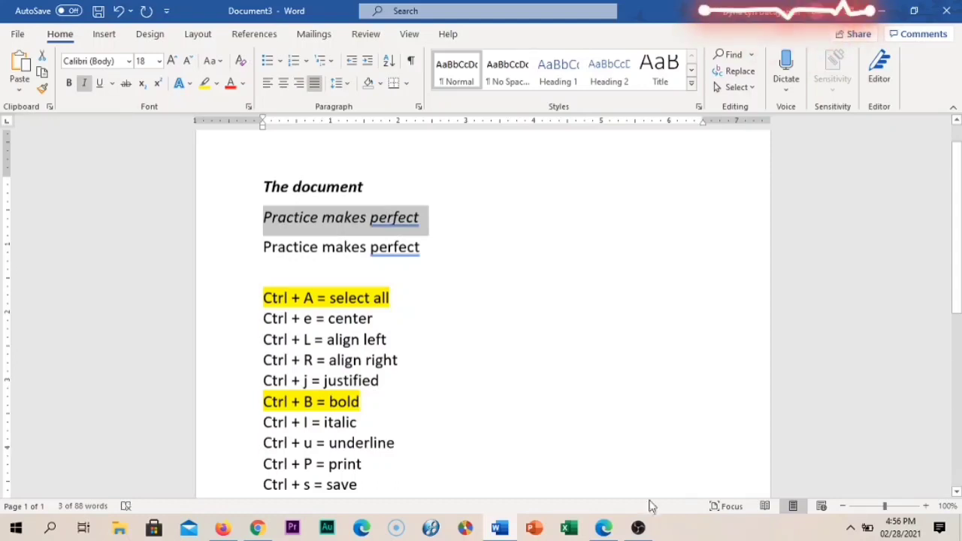
Highlight the 'Ctrl + I = italic' and 'Ctrl + u = underline' lines yellow
click(247, 425)
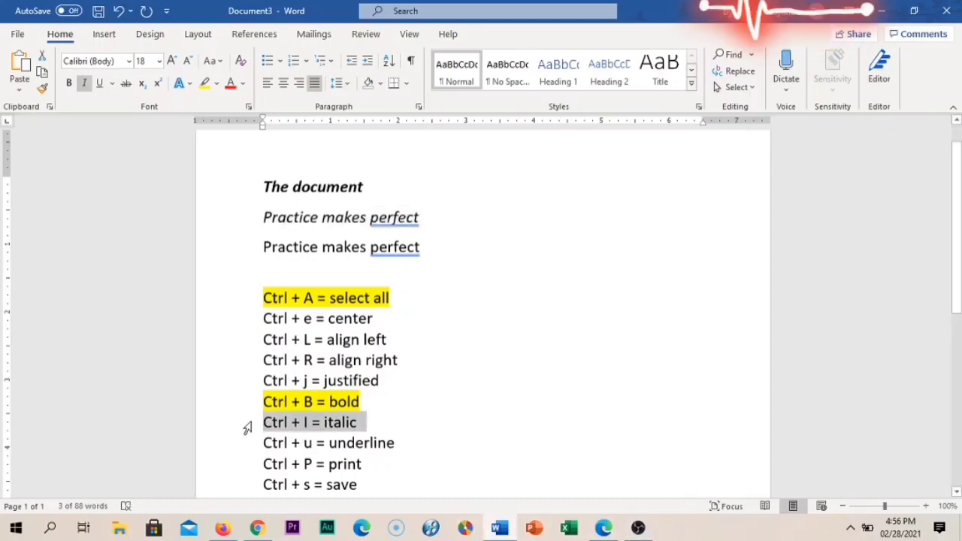
click(204, 83)
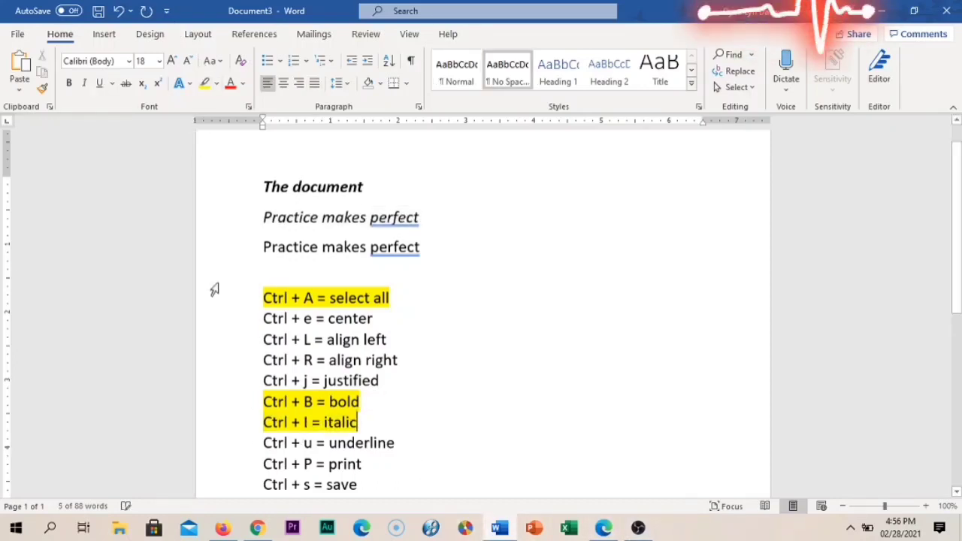
click(249, 450)
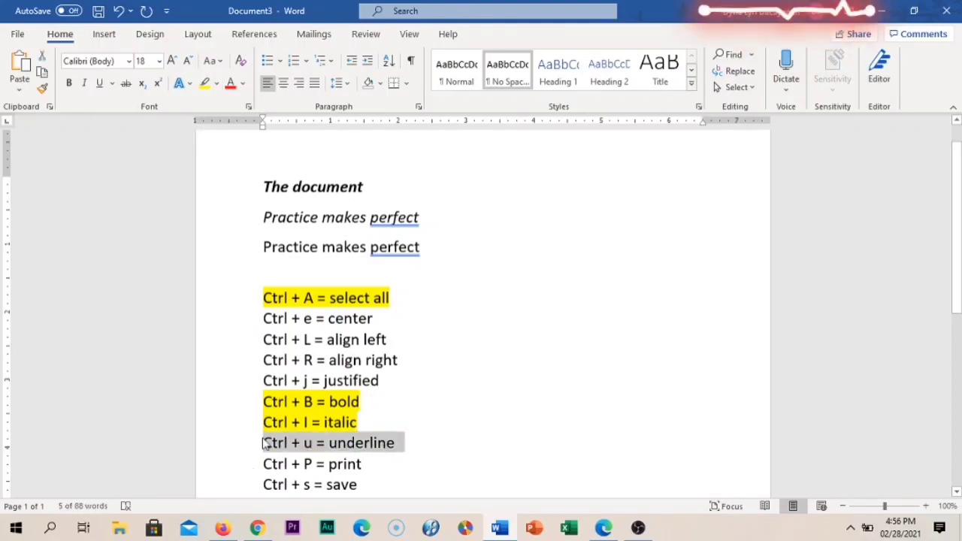
click(203, 83)
click(432, 304)
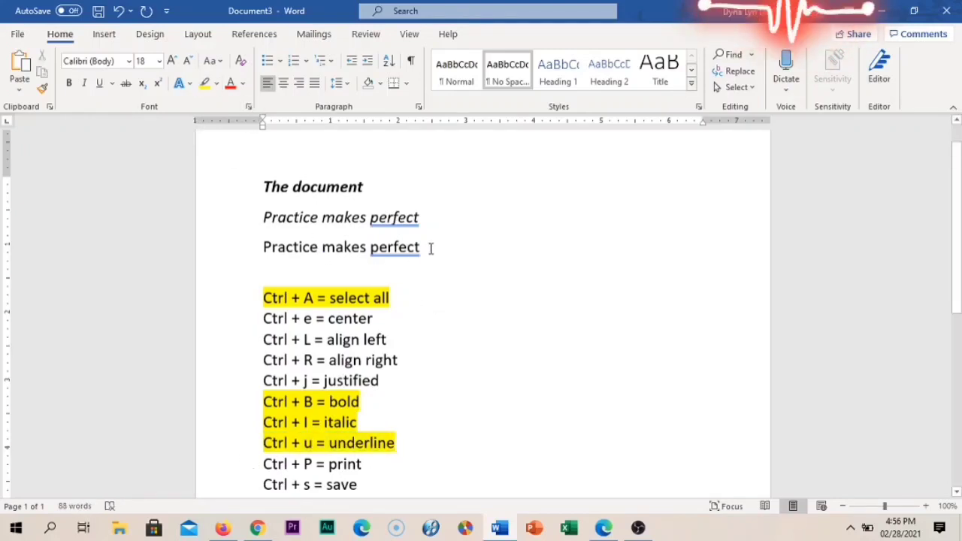
drag(365, 189, 273, 194)
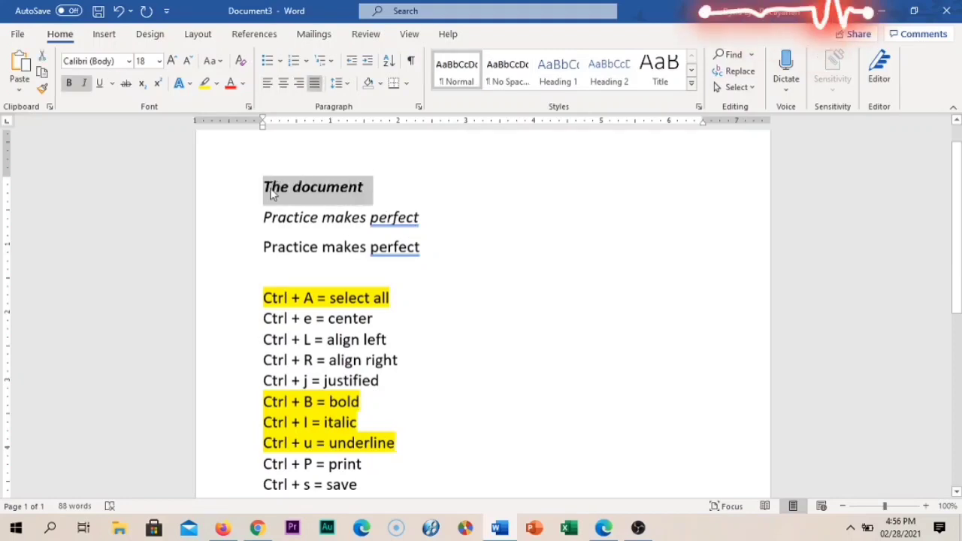
Underline the heading 'The document' with Ctrl+U
key(ctrl+u)
click(483, 361)
scroll(485, 362, down, 5)
scroll(486, 361, up, 5)
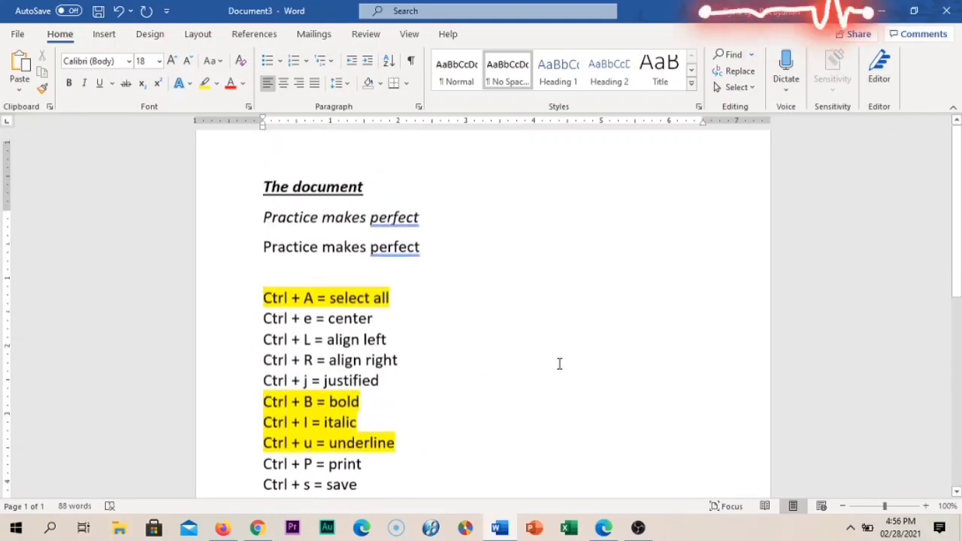
scroll(561, 363, up, 1)
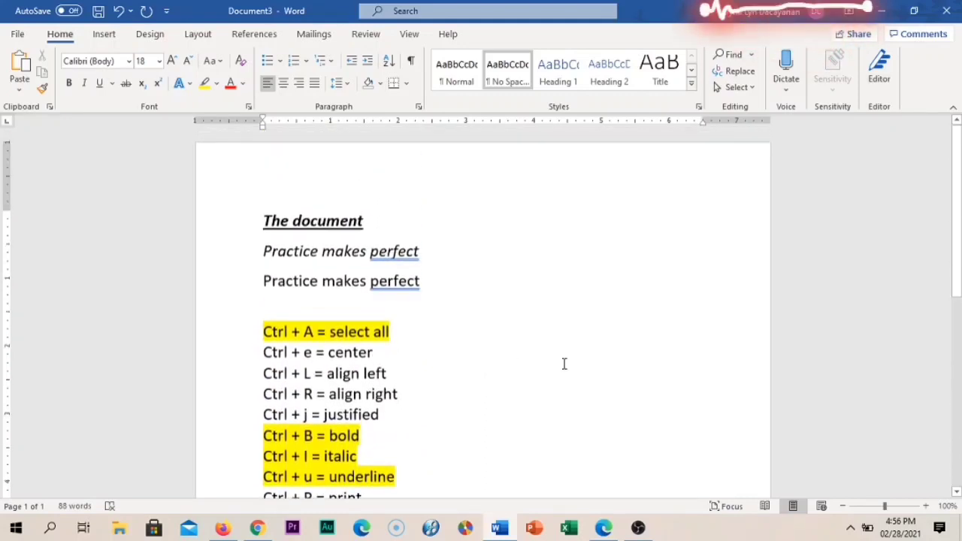
scroll(564, 364, down, 2)
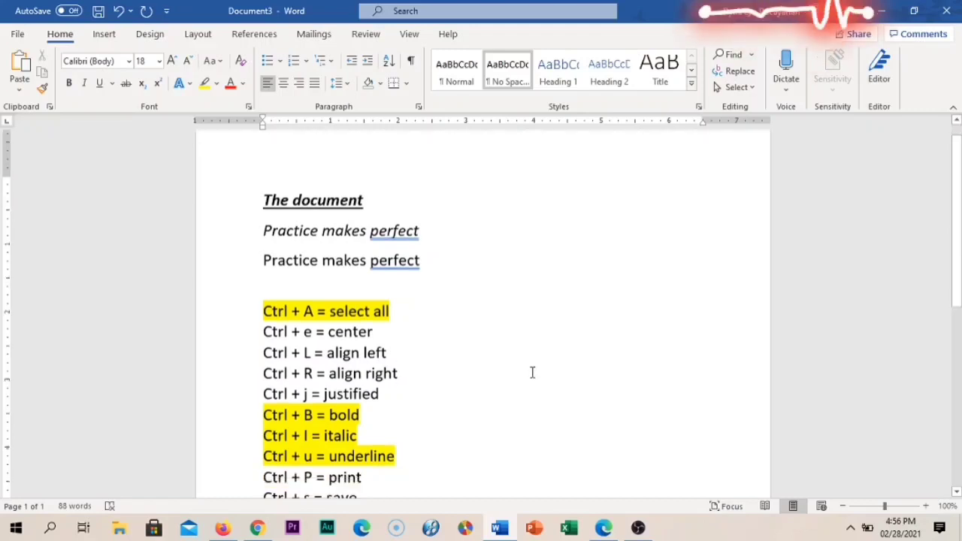
Highlight the 'Ctrl + P = print' line yellow
click(229, 428)
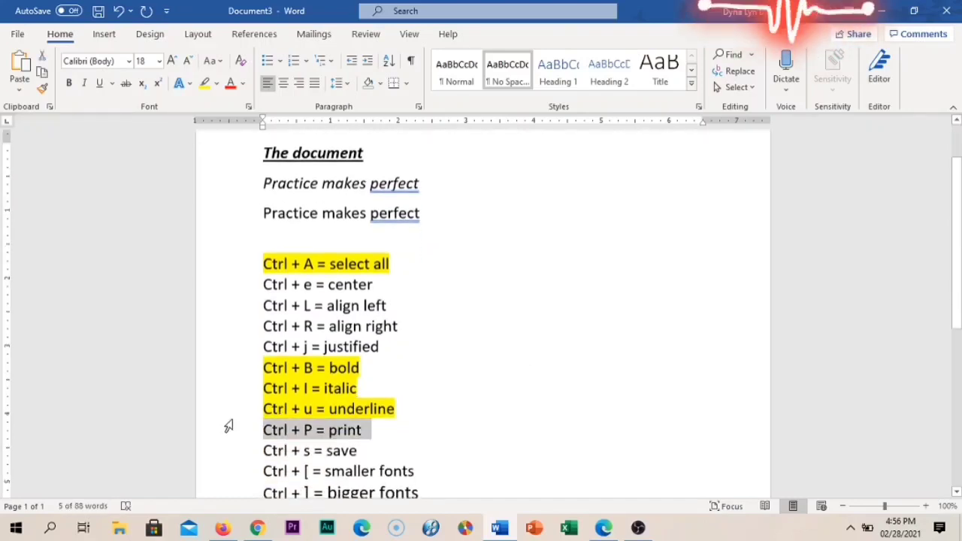
click(204, 83)
click(584, 285)
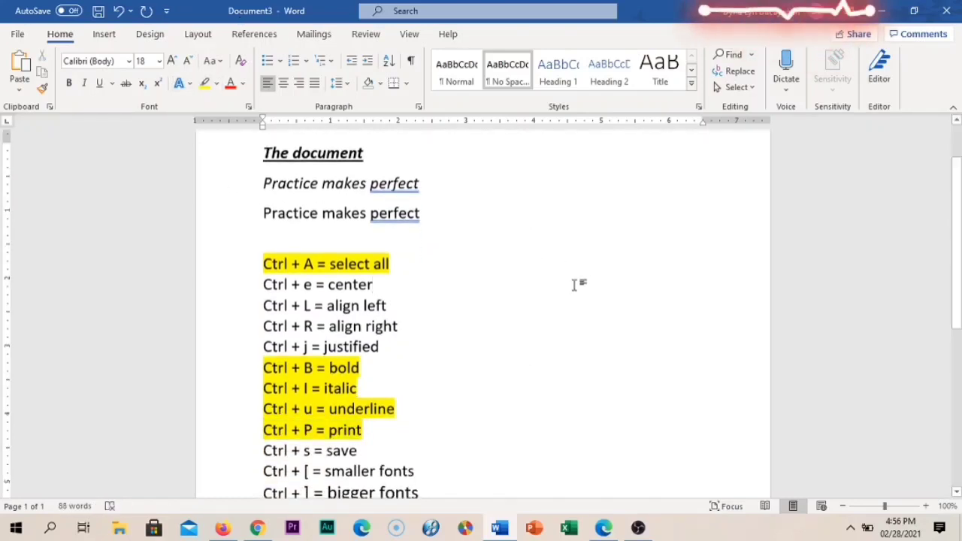
View the print preview via File > Print and via Ctrl+P, returning to the document each time
click(18, 34)
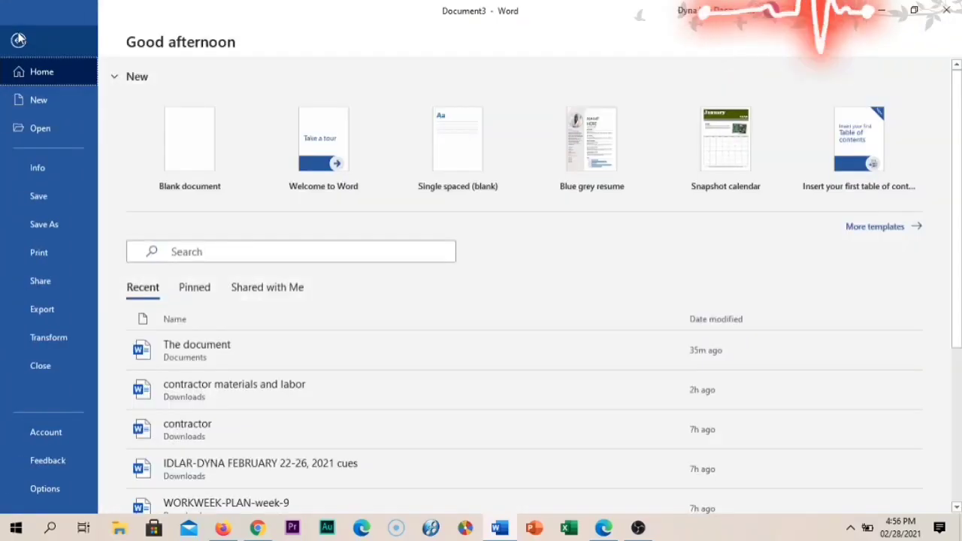
click(41, 255)
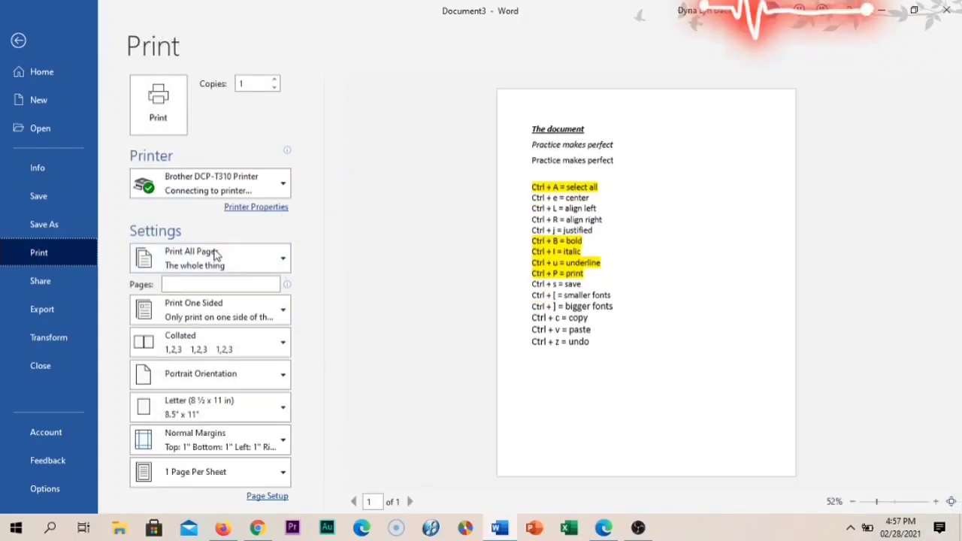
click(26, 41)
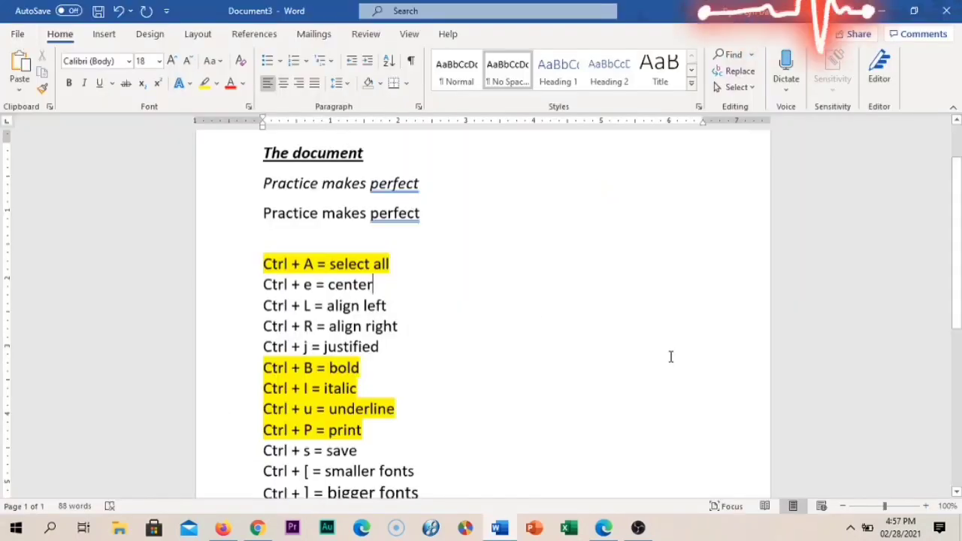
key(ctrl+p)
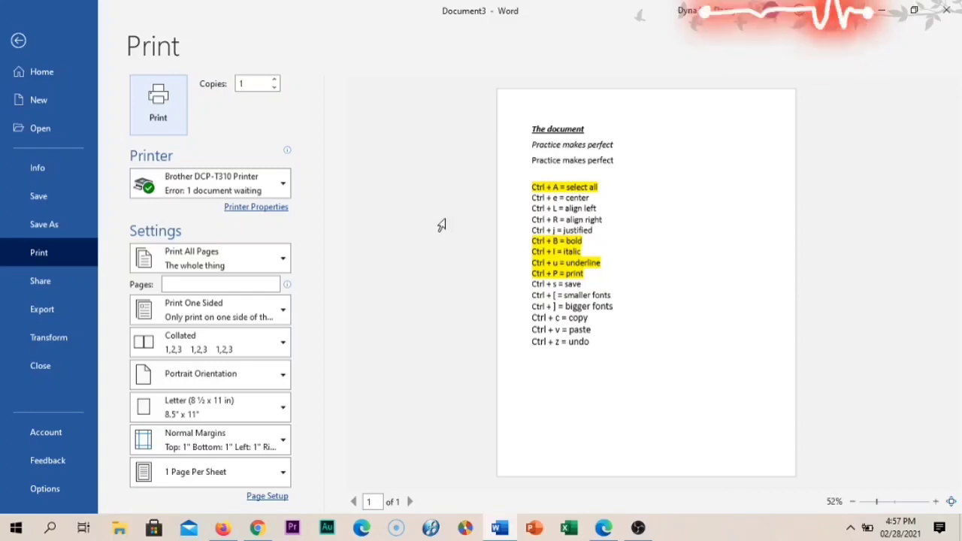
click(19, 40)
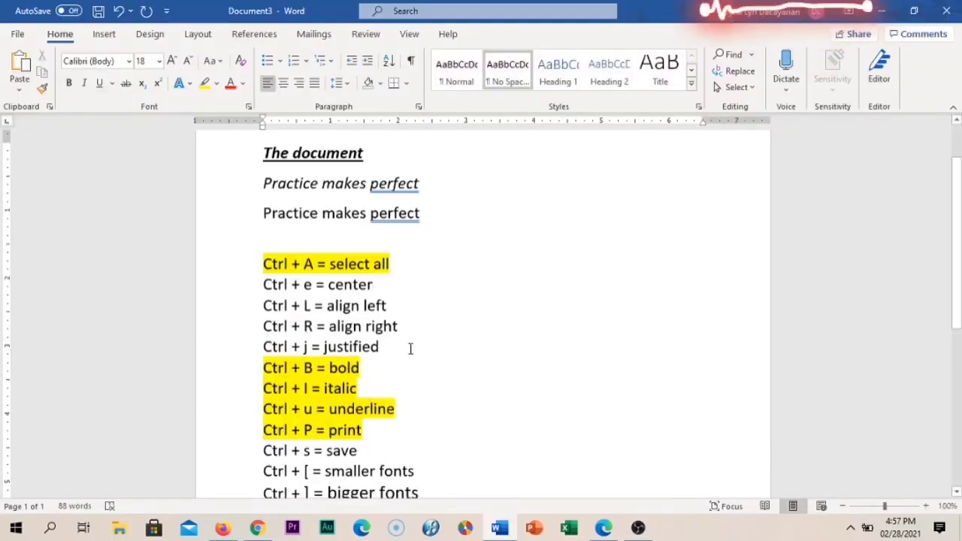
scroll(369, 416, down, 1)
click(243, 424)
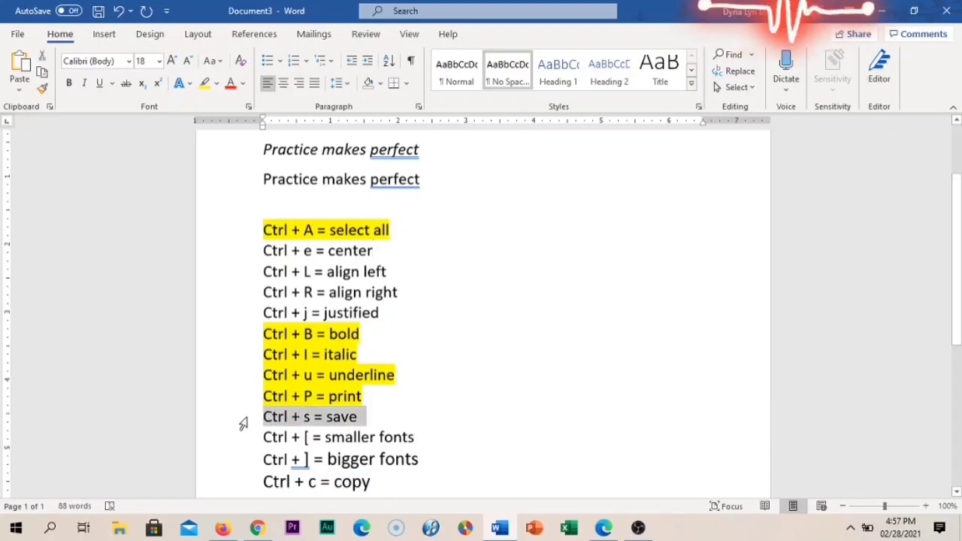
scroll(690, 398, up, 1)
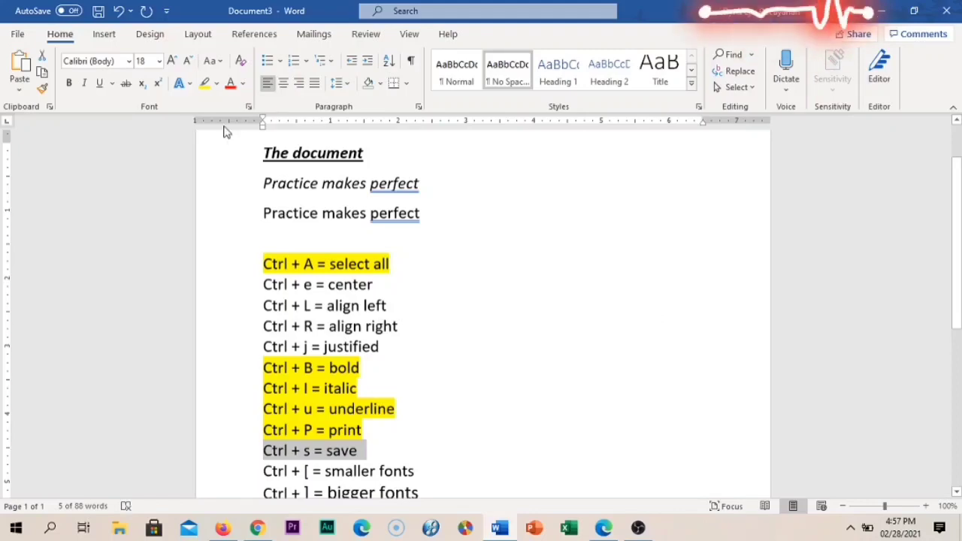
click(18, 34)
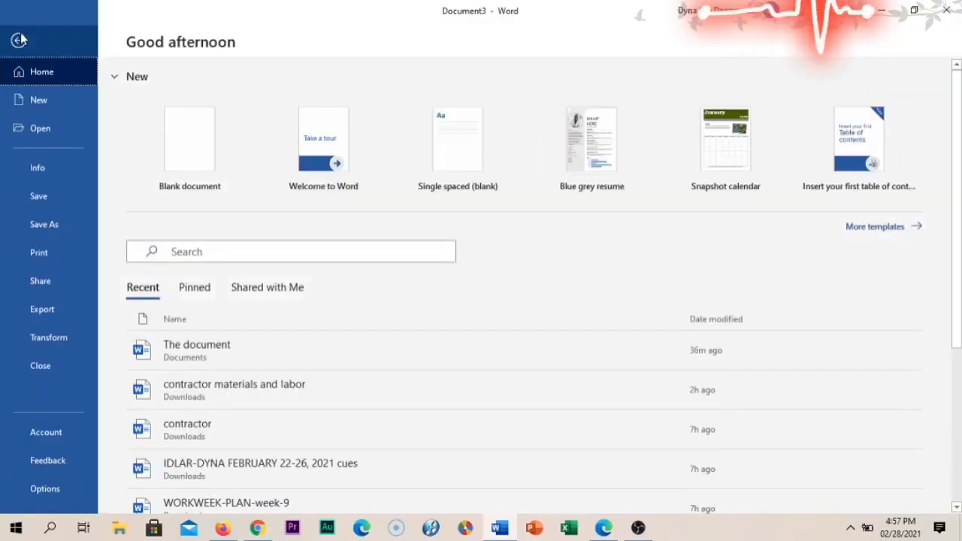
click(54, 194)
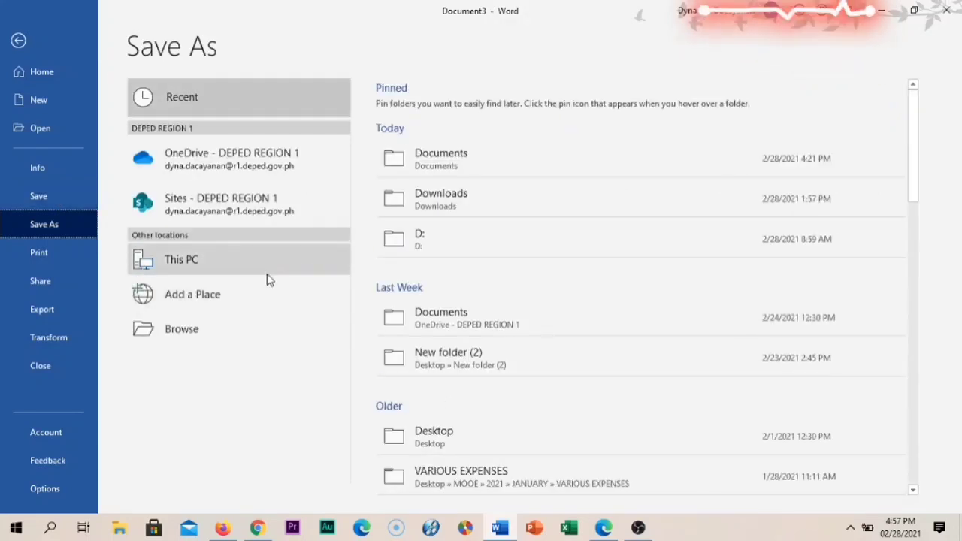
click(19, 40)
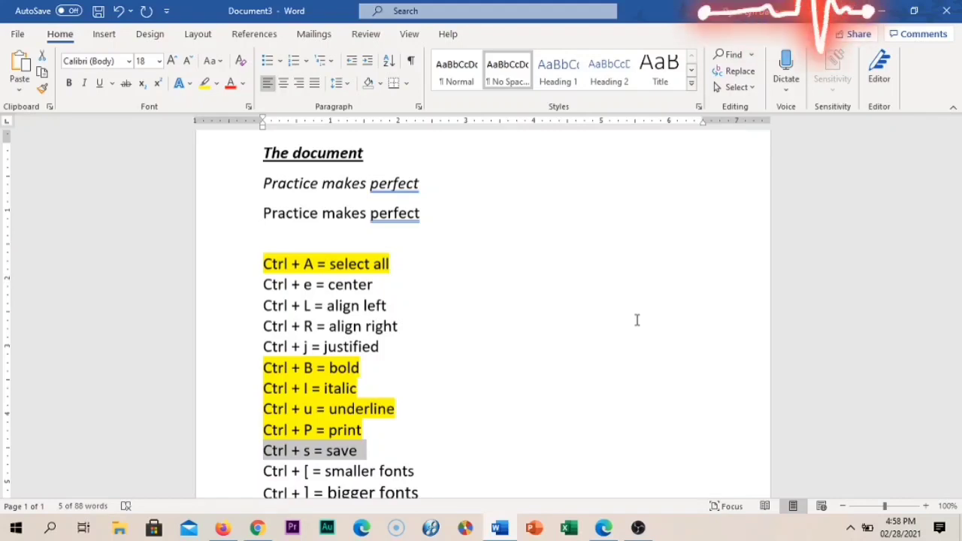
Highlight the 'Ctrl + s = save' line yellow
click(590, 391)
scroll(589, 391, down, 3)
scroll(590, 393, down, 3)
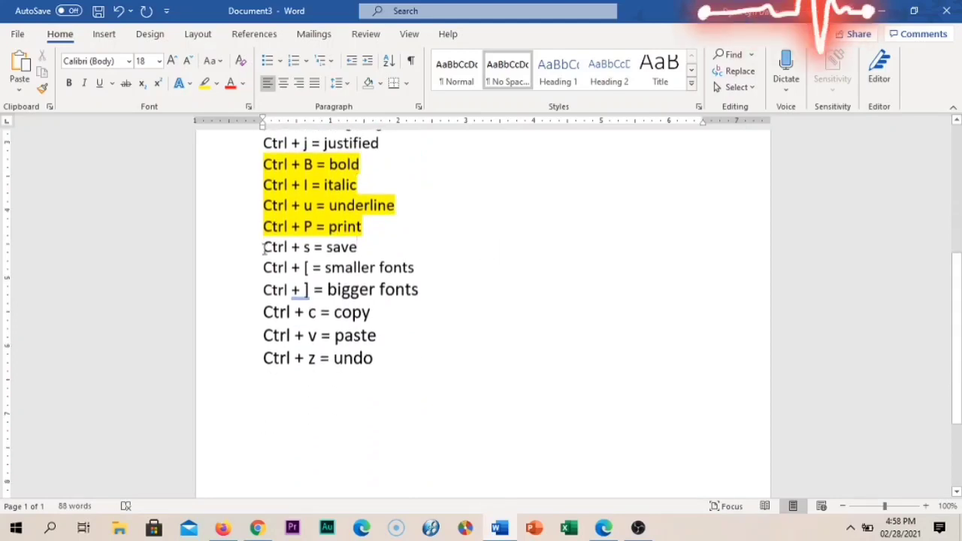
click(235, 253)
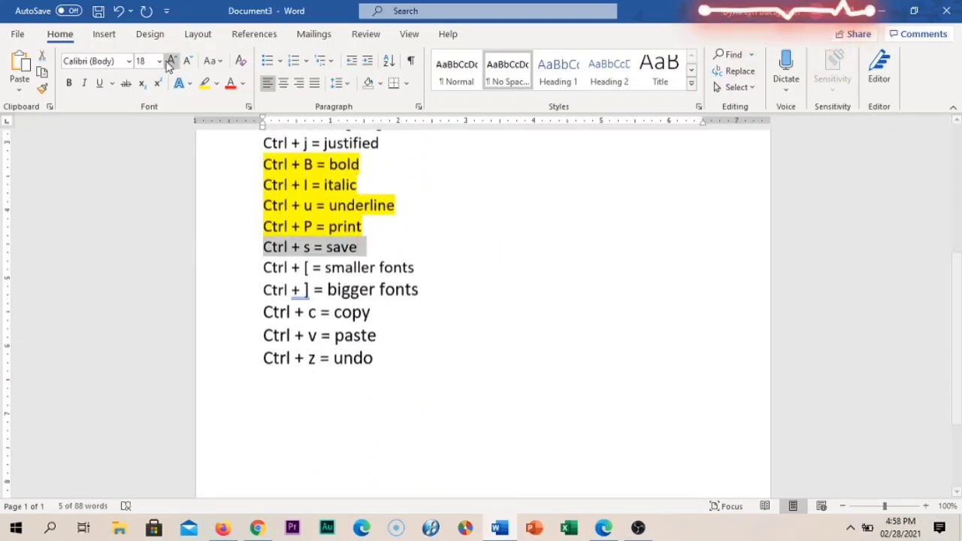
click(204, 83)
Put the insertion point before the word 'smaller' on the smaller-fonts line
click(558, 274)
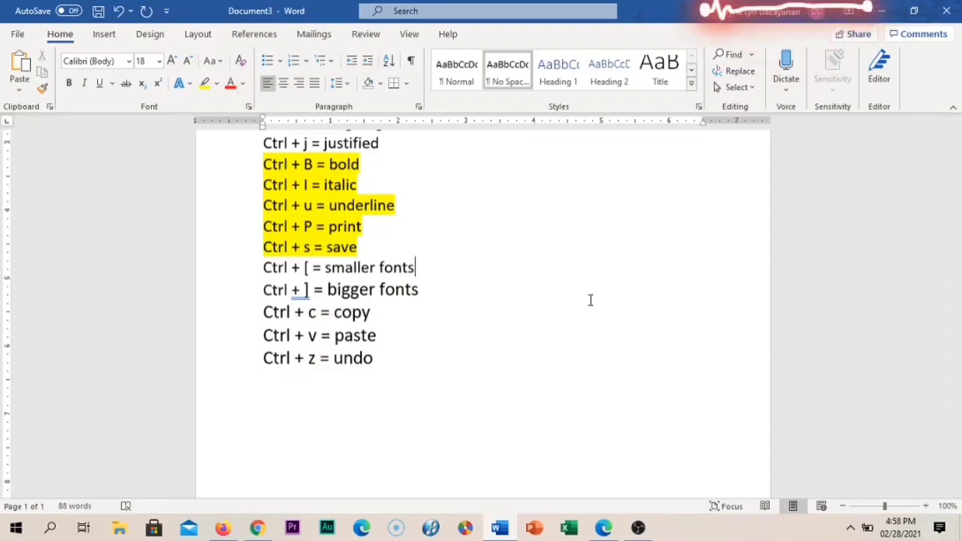
scroll(590, 300, up, 1)
key(ctrl+Left)
key(ctrl+Left)
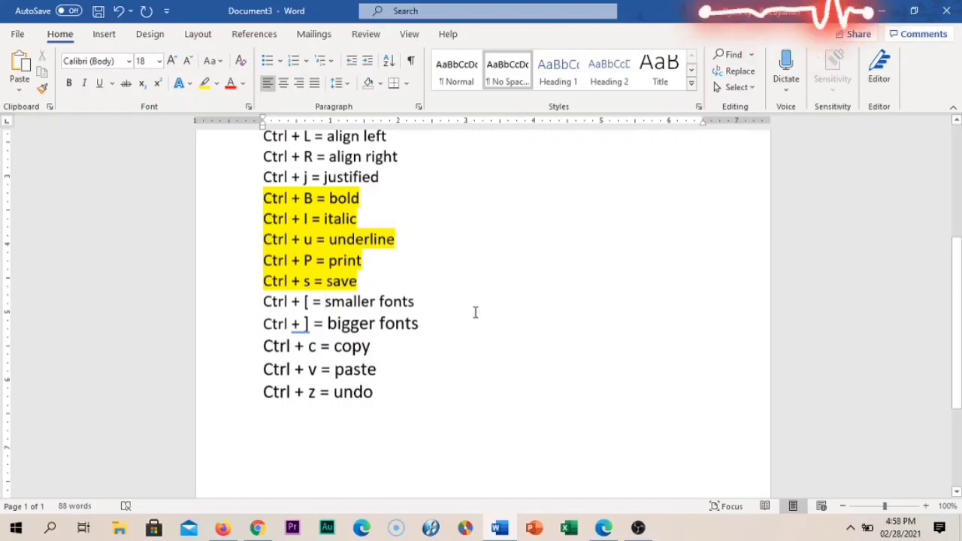
Shrink then regrow the 'Ctrl + [ = smaller fonts' line back to normal size
click(247, 304)
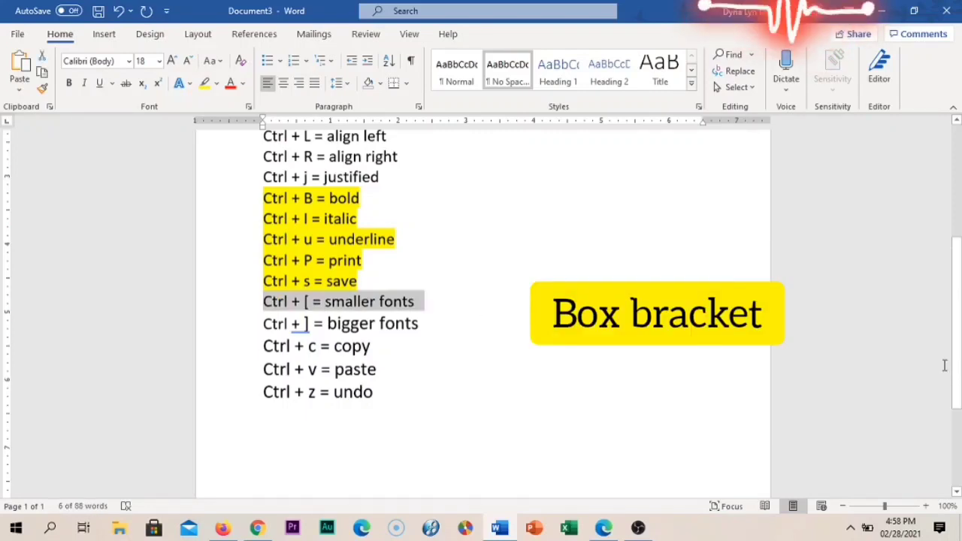
key(ctrl+bracketleft)
key(ctrl+bracketleft)
key(ctrl+bracketleft)
key(ctrl+bracketleft)
key(ctrl+bracketleft)
key(ctrl+bracketleft)
key(ctrl+bracketleft)
key(ctrl+bracketleft)
key(ctrl+bracketright)
key(ctrl+bracketright)
key(ctrl+bracketright)
key(ctrl+bracketright)
key(ctrl+bracketright)
key(ctrl+bracketright)
key(ctrl+bracketright)
key(ctrl+bracketright)
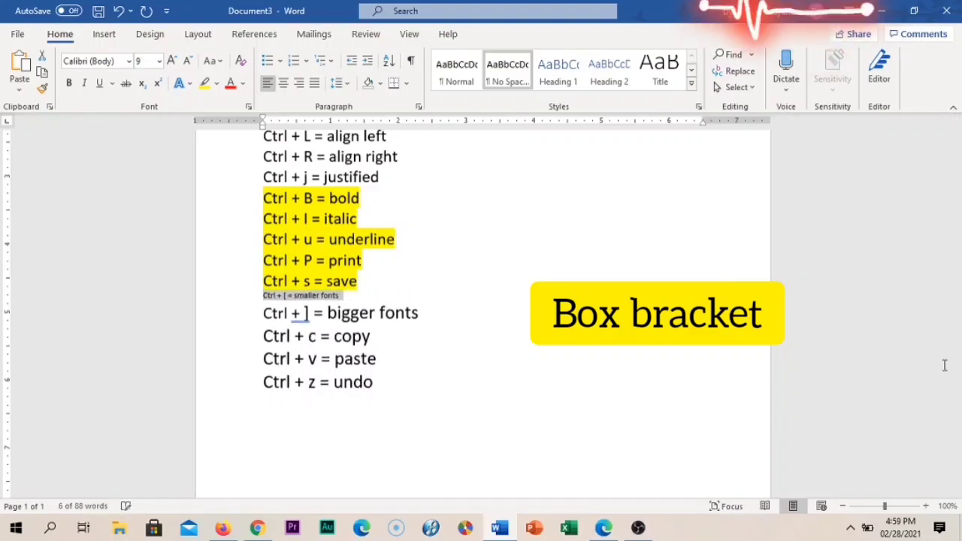
key(ctrl+bracketright)
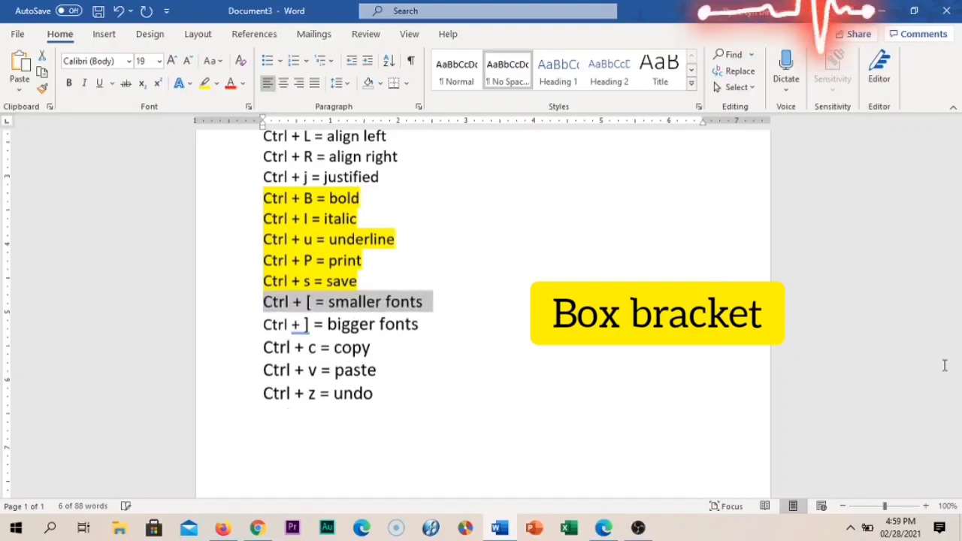
Resize the 'Ctrl + ] = bigger fonts' line with Ctrl+] and Ctrl+[ until it reaches 20
click(240, 329)
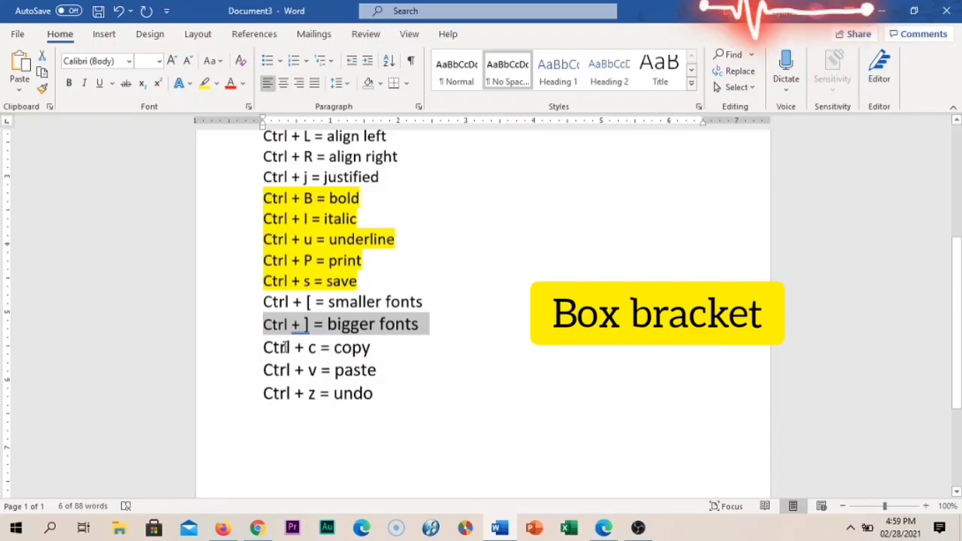
key(ctrl+bracketright)
key(ctrl+bracketright)
key(ctrl+bracketright)
key(ctrl+bracketright)
key(ctrl+bracketright)
key(ctrl+bracketright)
key(ctrl+bracketright)
key(ctrl+bracketright)
key(ctrl+bracketright)
key(ctrl+bracketright)
key(ctrl+bracketright)
key(ctrl+bracketright)
key(ctrl+bracketright)
key(ctrl+bracketright)
key(ctrl+bracketright)
key(ctrl+bracketright)
key(ctrl+bracketright)
key(ctrl+bracketright)
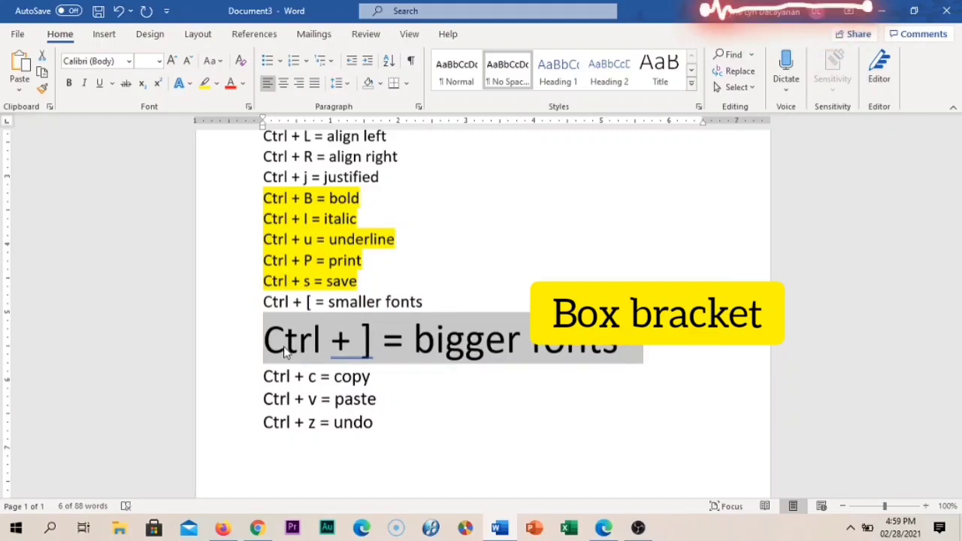
key(ctrl+bracketleft)
key(ctrl+bracketleft)
key(ctrl+bracketleft)
key(ctrl+bracketleft)
key(ctrl+bracketleft)
key(ctrl+bracketleft)
key(ctrl+bracketleft)
key(ctrl+bracketleft)
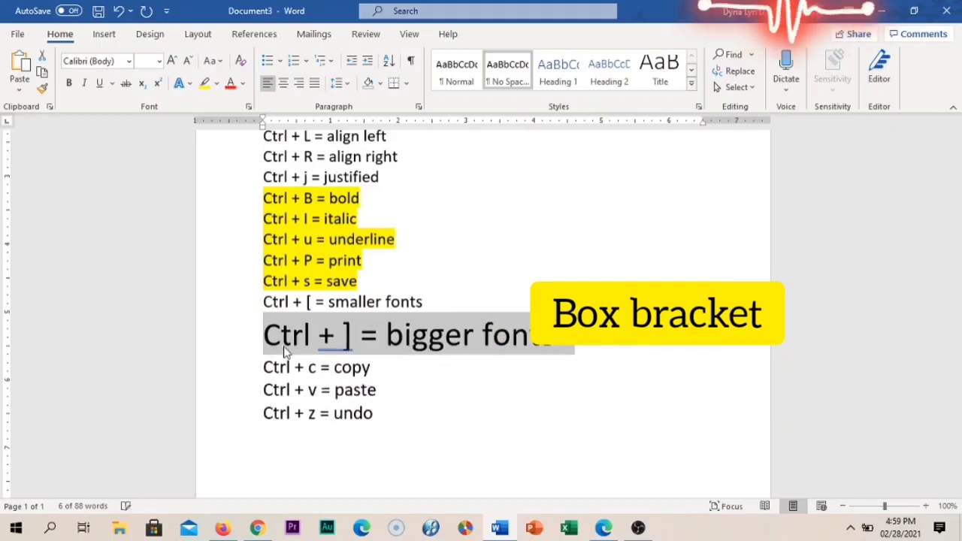
key(ctrl+bracketleft)
key(ctrl+bracketleft)
key(ctrl+bracketleft)
key(ctrl+bracketleft)
key(ctrl+bracketleft)
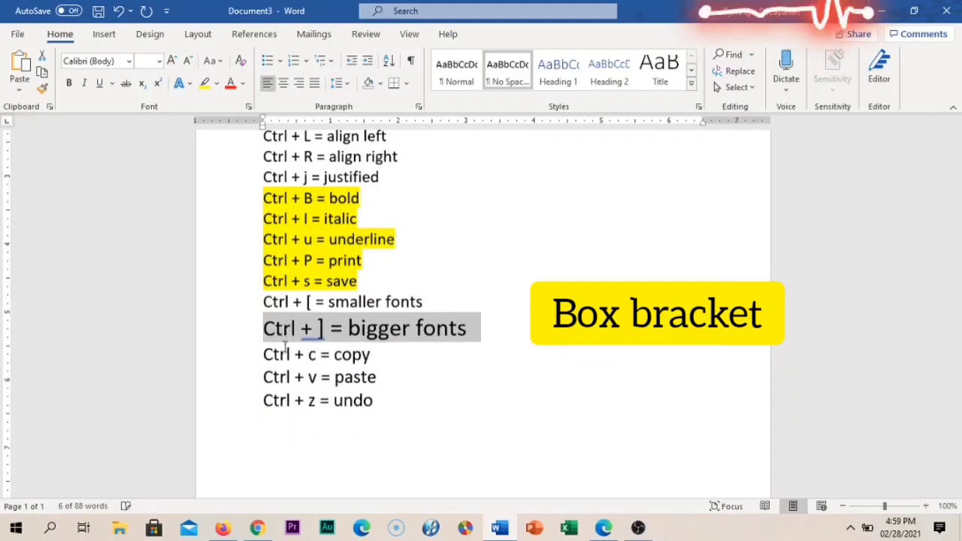
key(ctrl+bracketright)
key(ctrl+bracketright)
key(ctrl+bracketright)
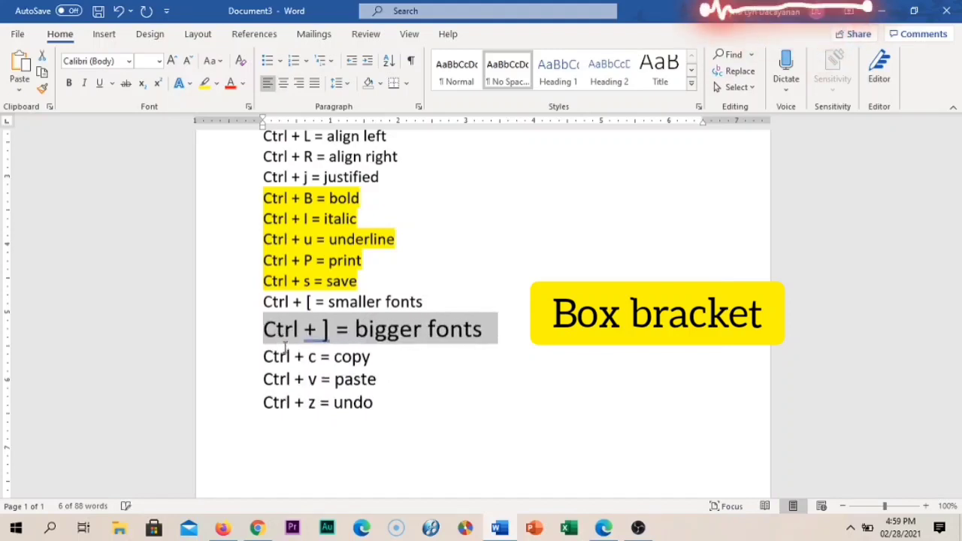
click(299, 351)
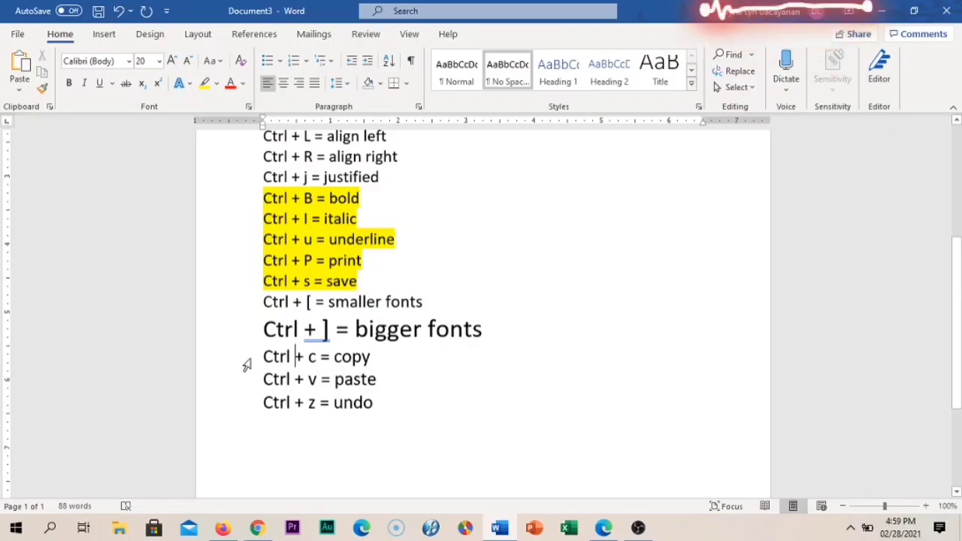
Copy 'The document' and both 'Practice makes perfect' lines and paste them on a new blank line below
scroll(296, 220, up, 3)
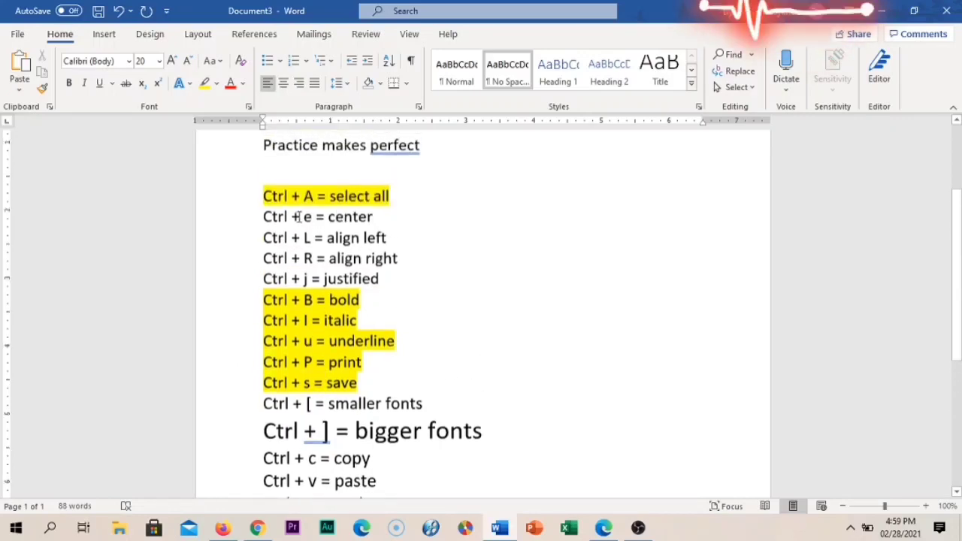
scroll(297, 219, up, 4)
drag(259, 221, 423, 298)
key(ctrl+c)
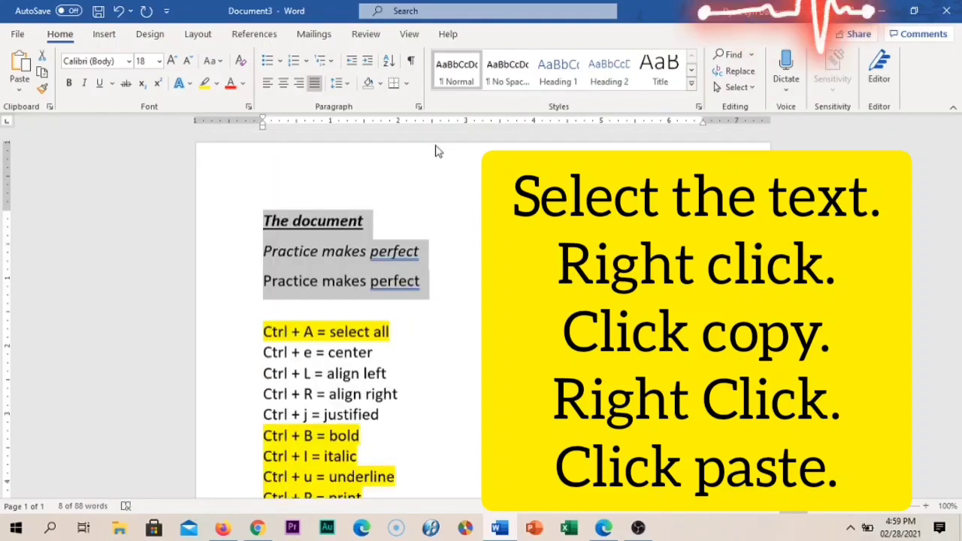
click(421, 311)
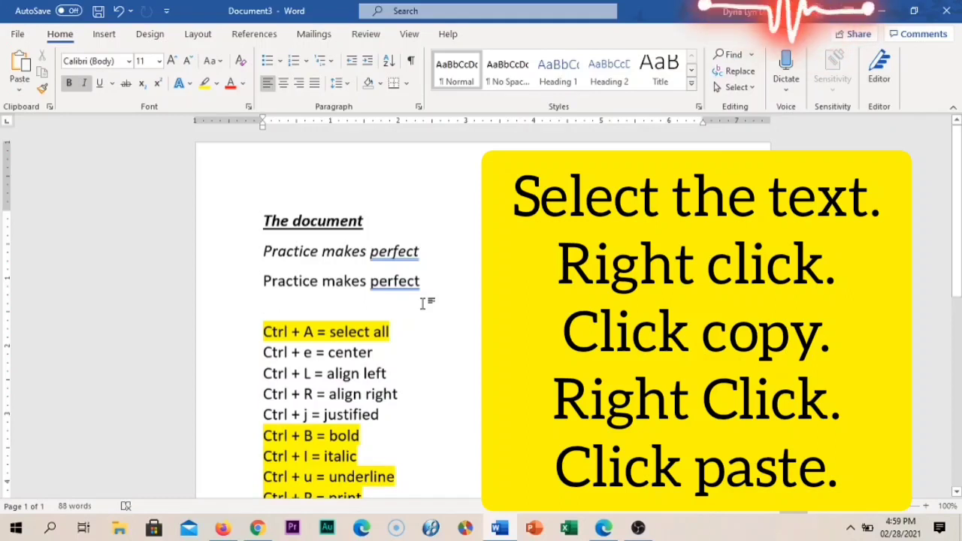
key(Return)
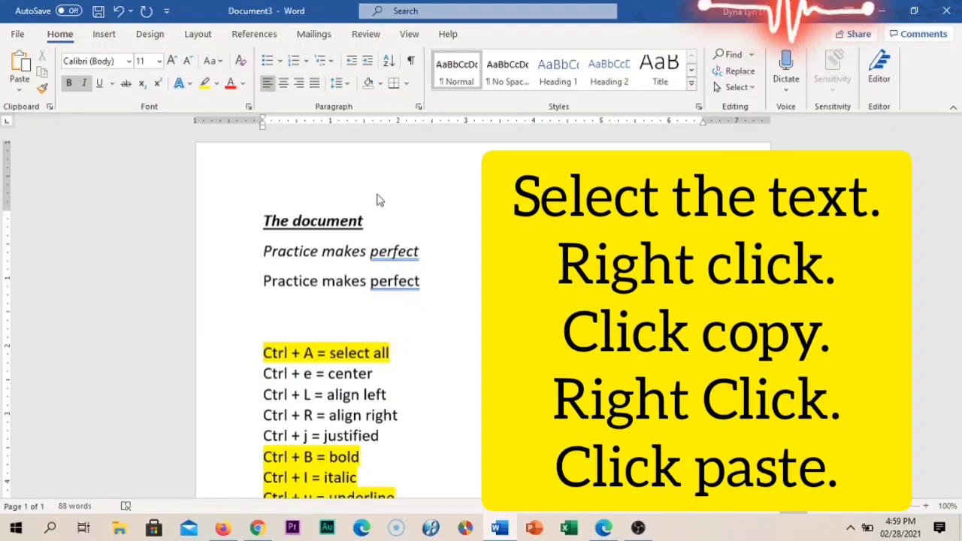
key(ctrl+v)
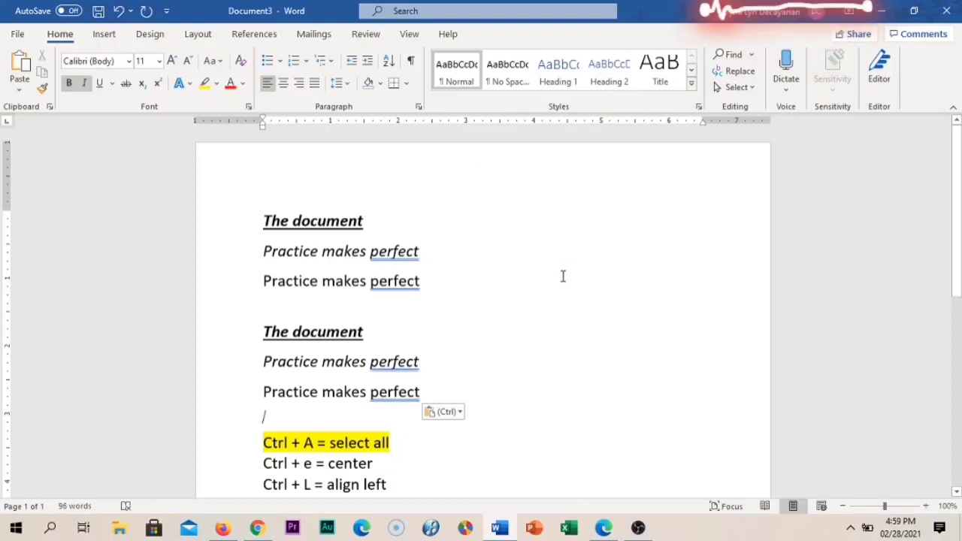
scroll(564, 388, down, 7)
scroll(559, 381, down, 2)
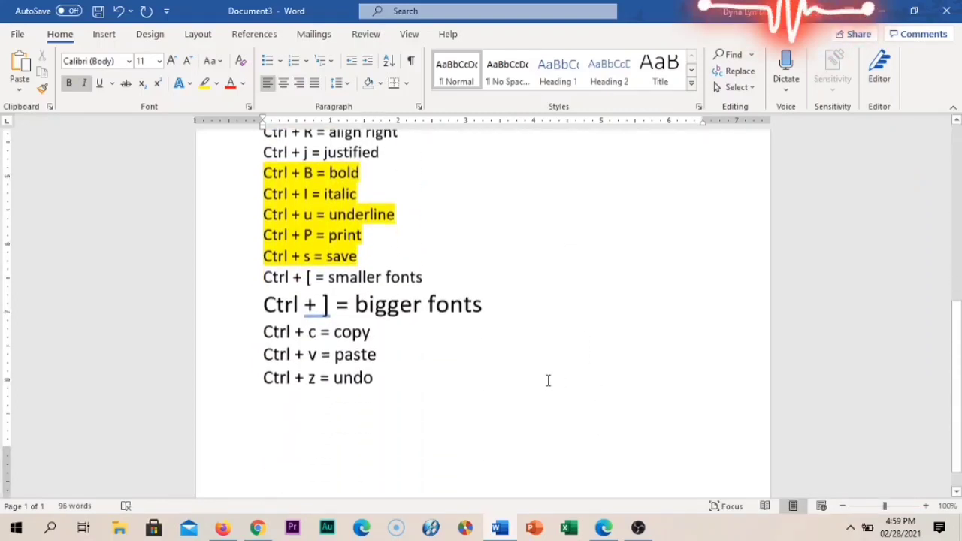
scroll(300, 336, up, 2)
scroll(304, 336, up, 6)
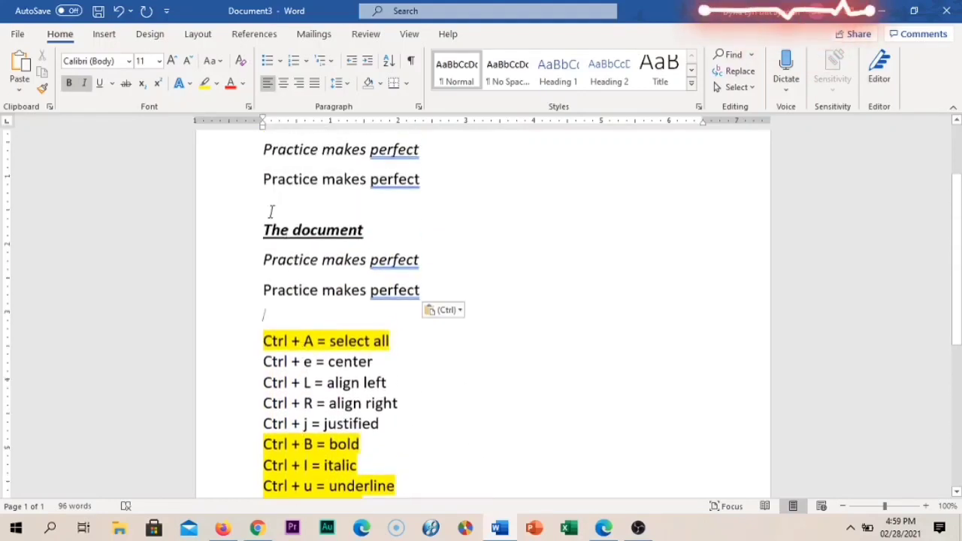
drag(266, 206, 426, 291)
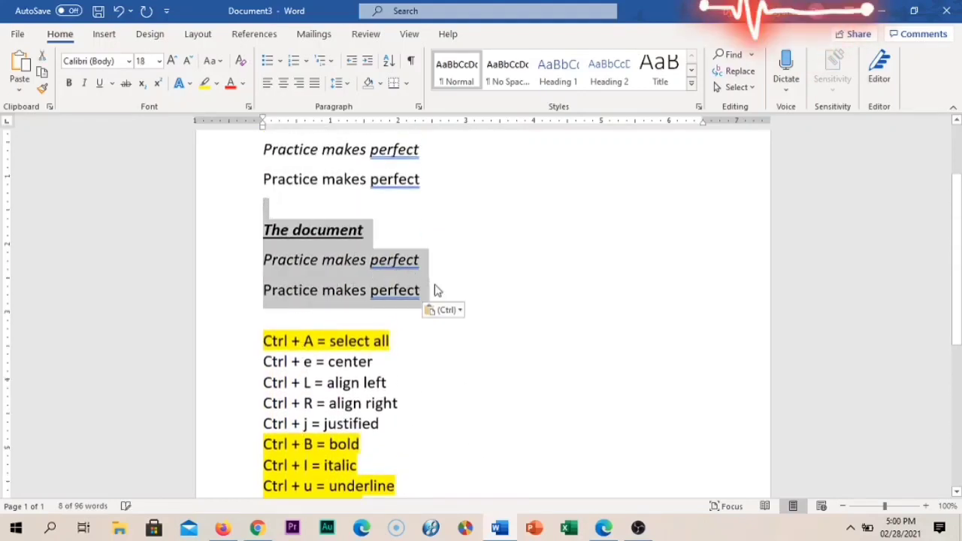
key(ctrl+x)
scroll(407, 253, up, 2)
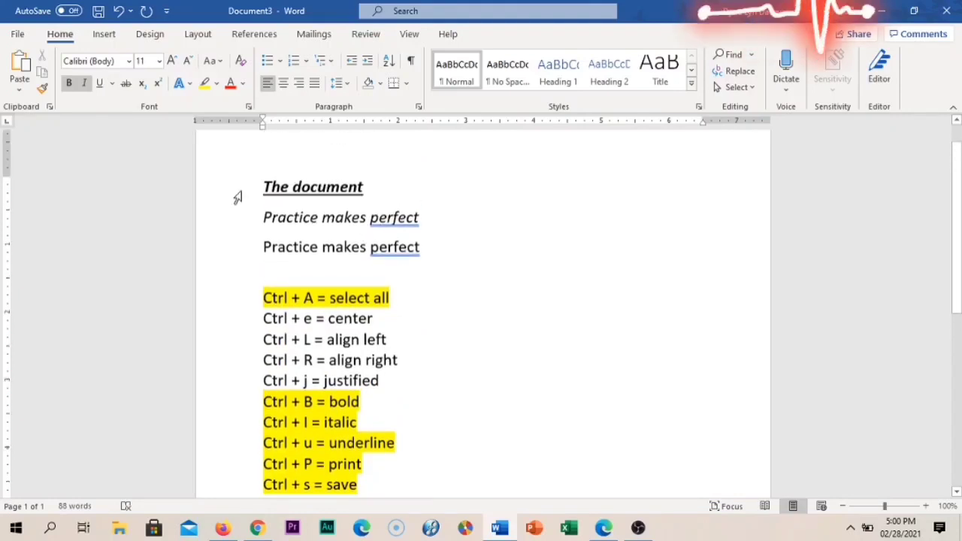
drag(262, 185, 417, 248)
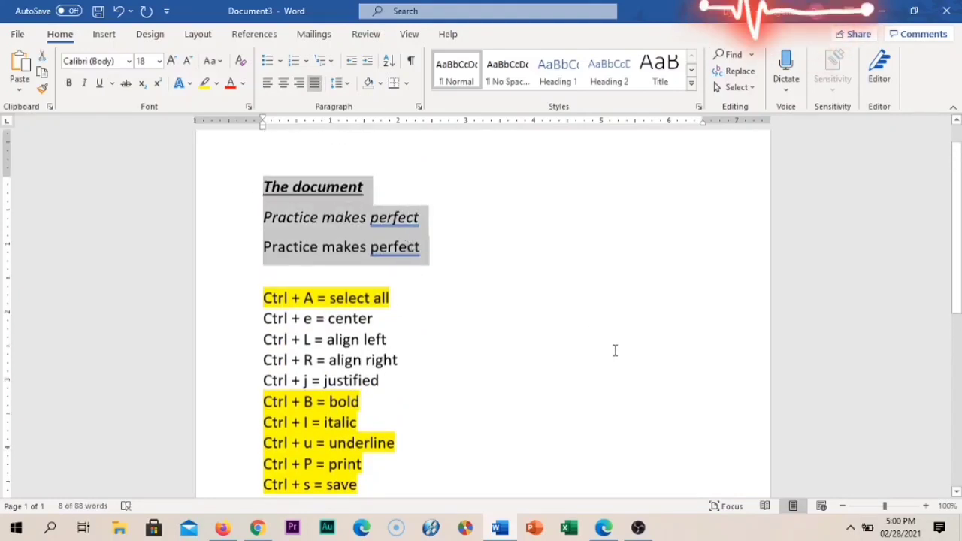
click(483, 286)
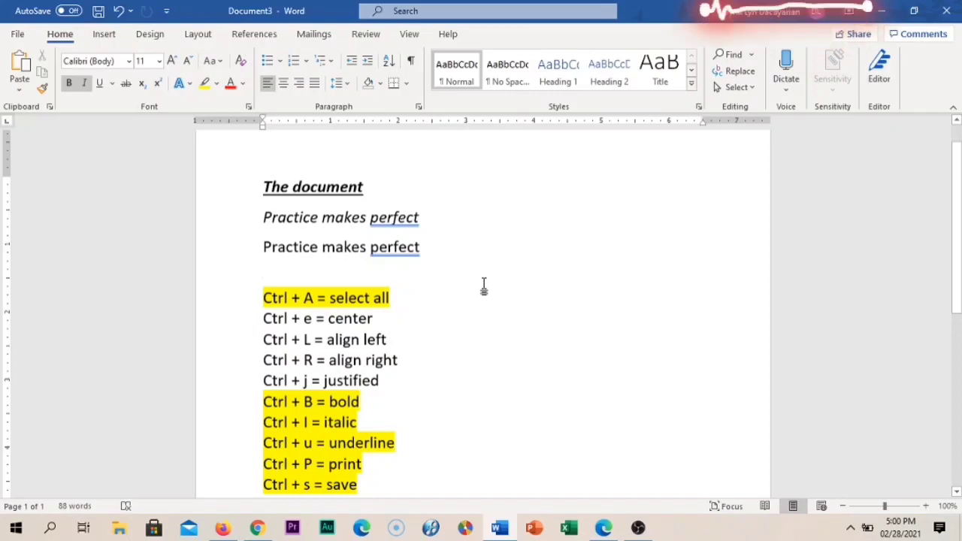
key(Return)
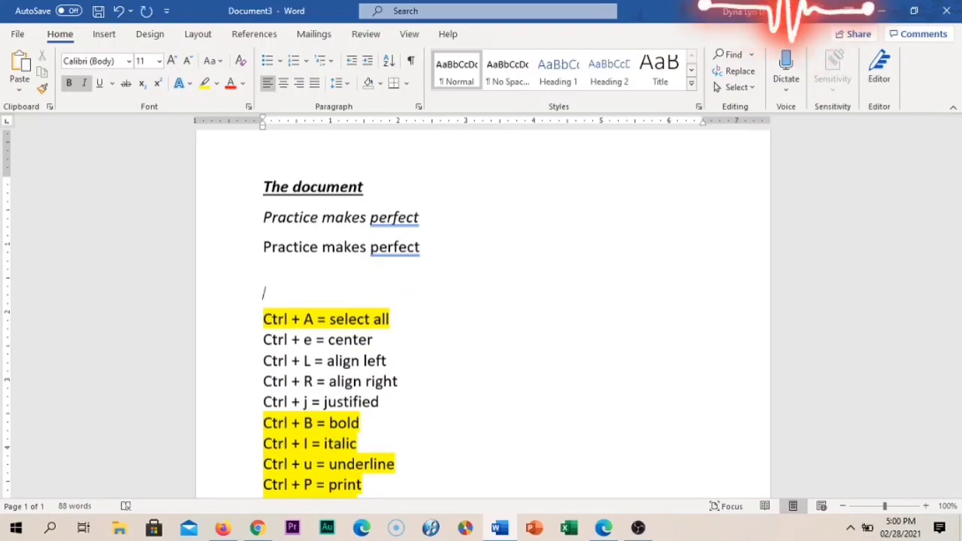
key(ctrl+v)
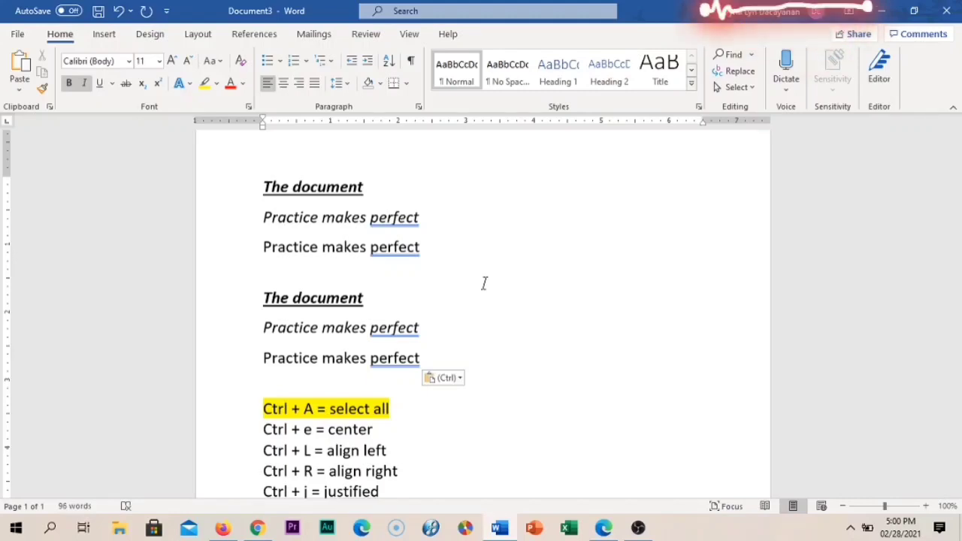
scroll(484, 282, down, 10)
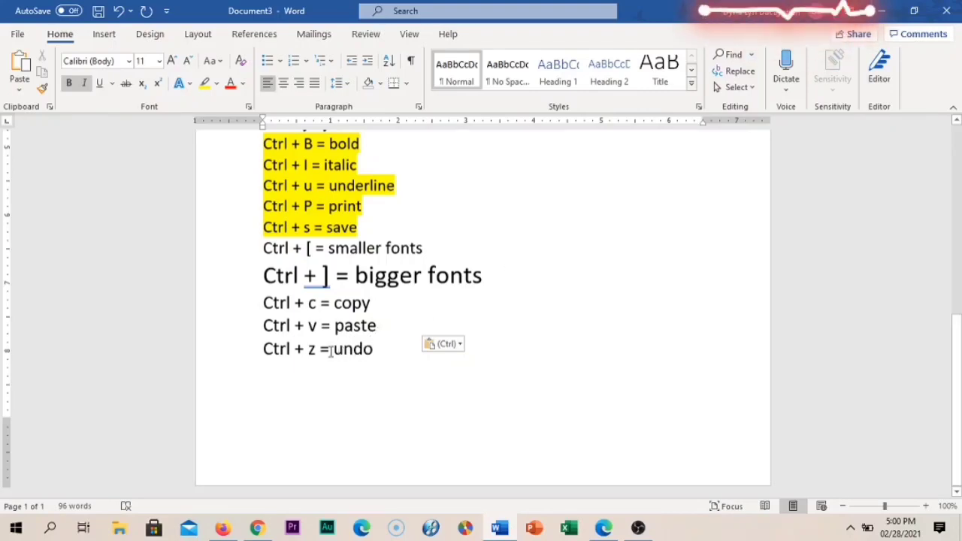
scroll(440, 311, up, 10)
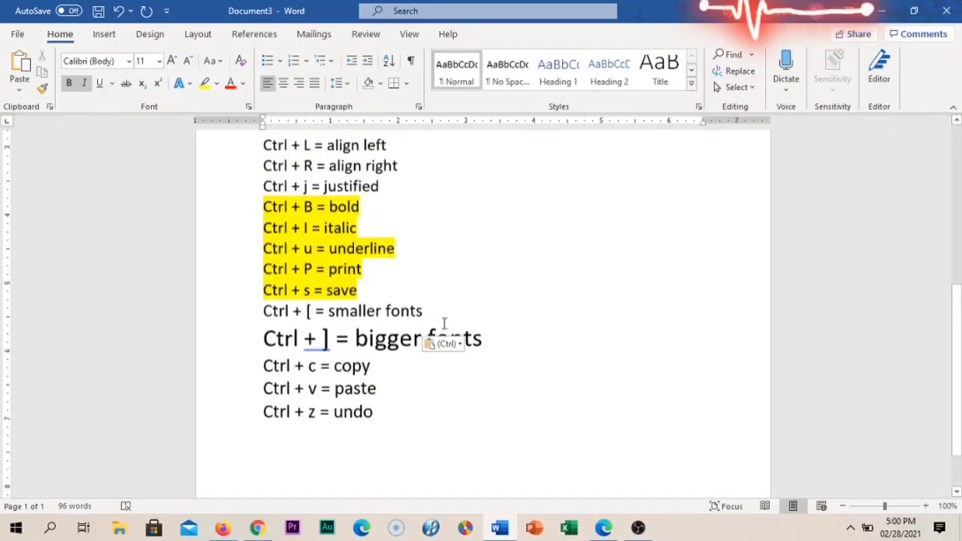
scroll(443, 311, up, 1)
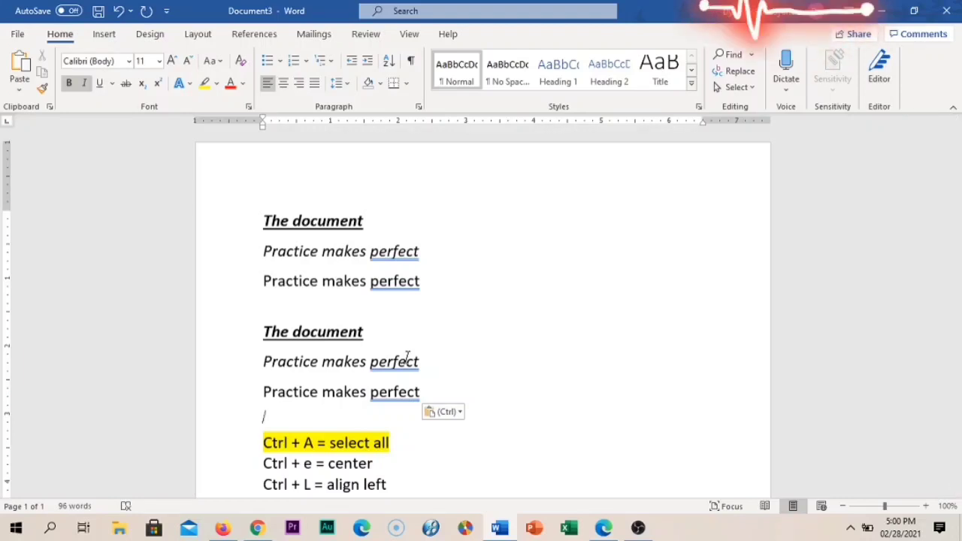
Undo the pasted duplicate block with Ctrl+Z and scroll through the list to confirm
key(ctrl+z)
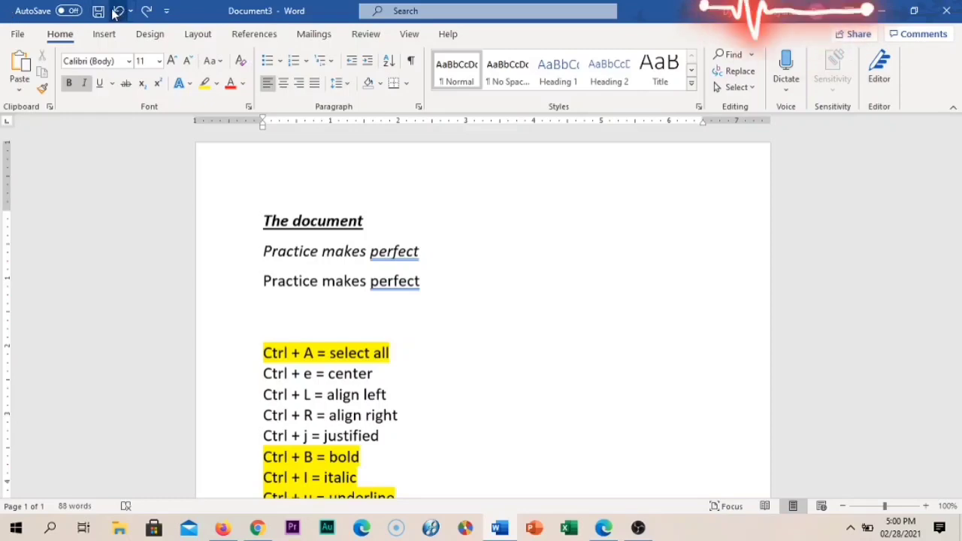
scroll(380, 331, down, 3)
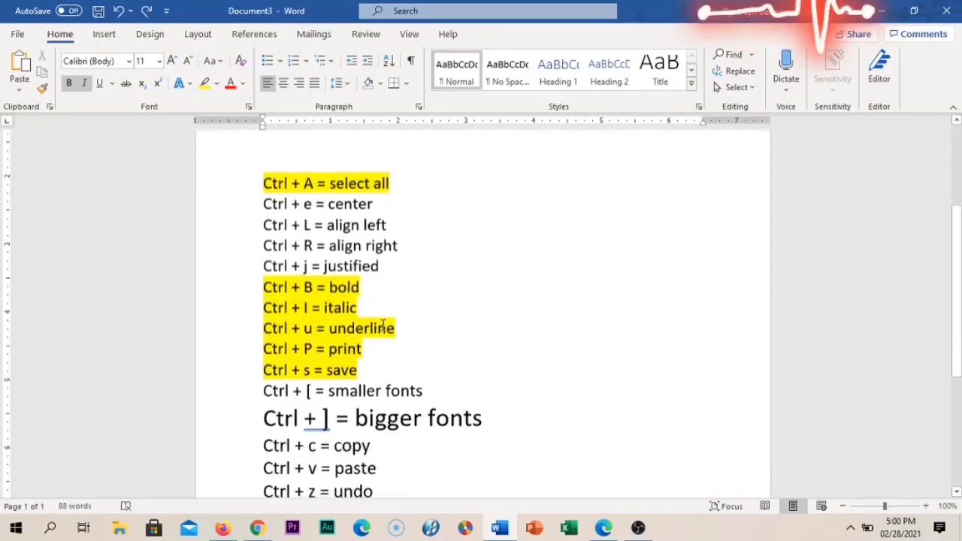
scroll(384, 324, down, 4)
scroll(384, 324, up, 3)
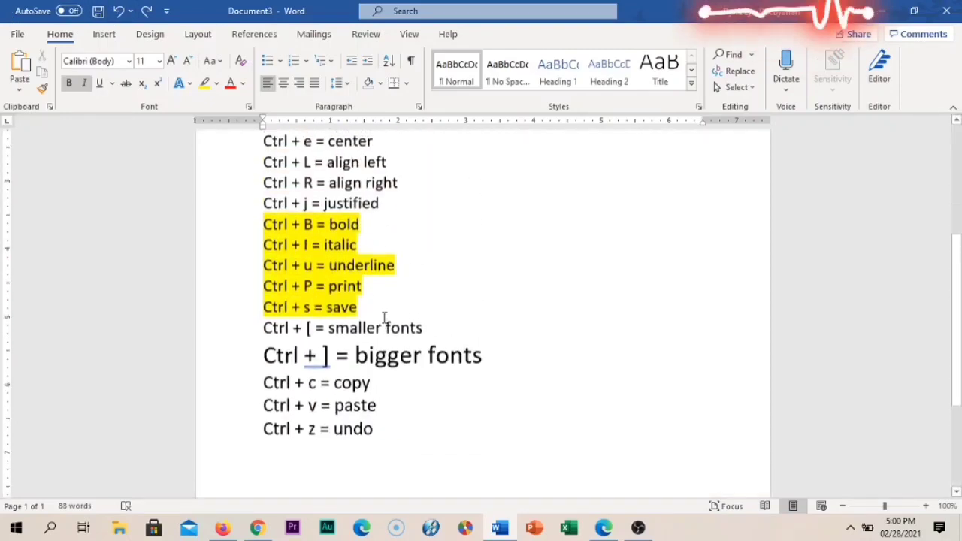
scroll(385, 319, up, 3)
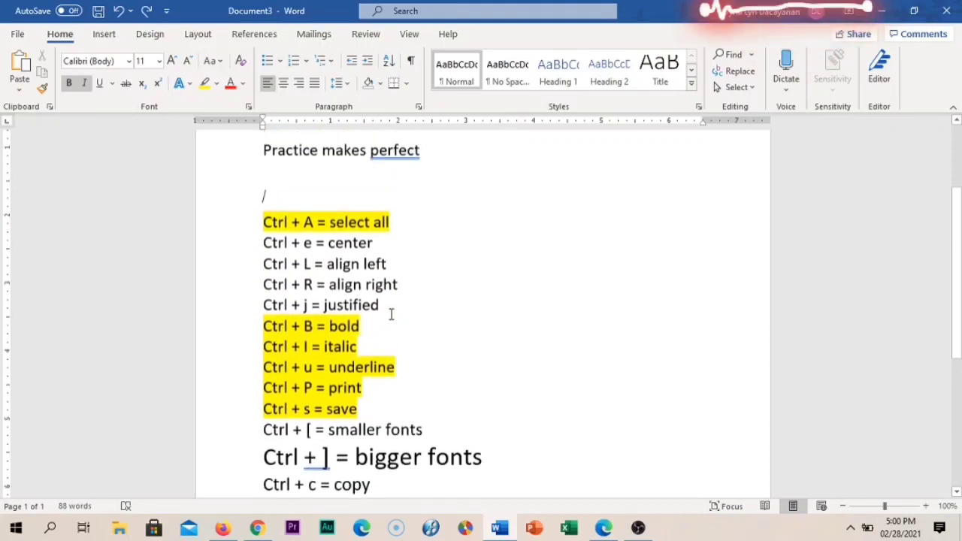
scroll(534, 333, up, 1)
scroll(536, 334, down, 4)
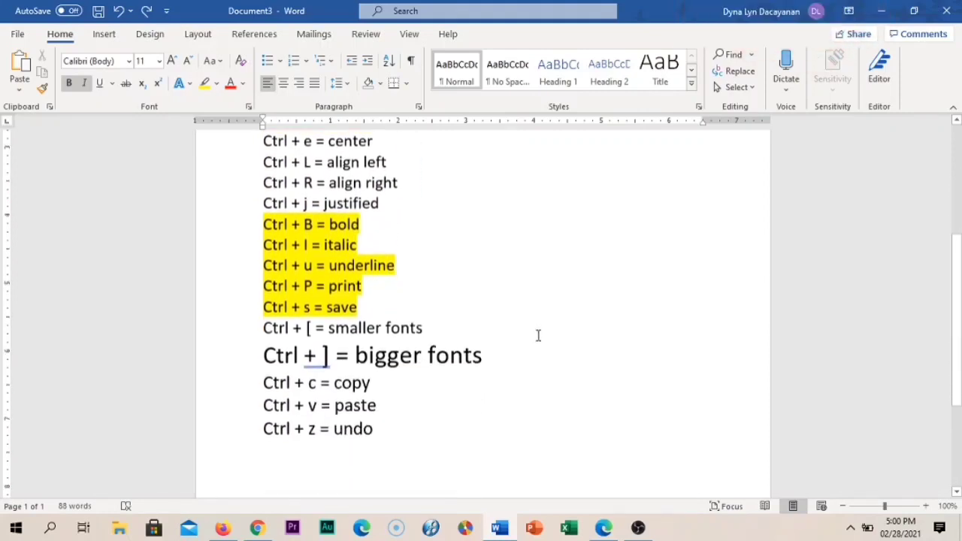
scroll(537, 335, down, 4)
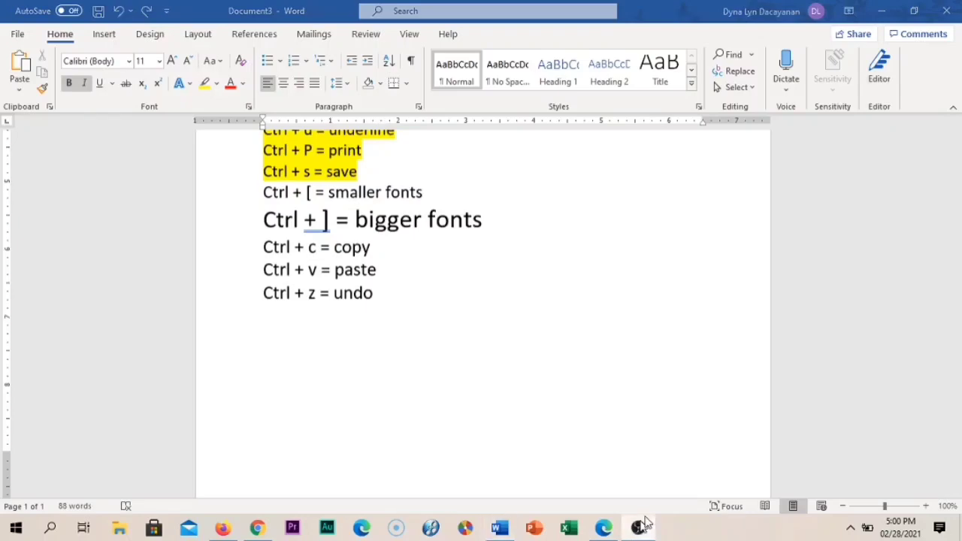